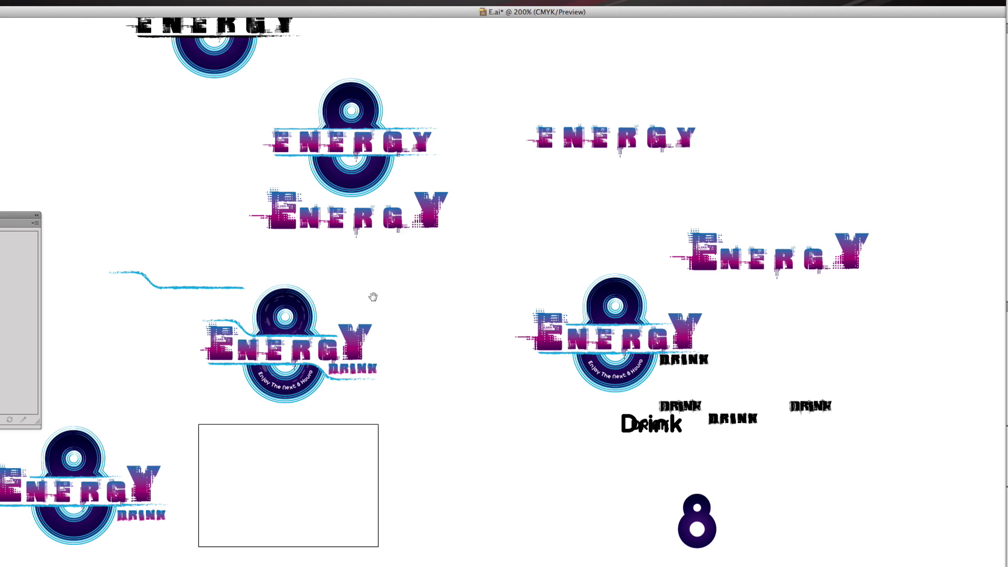
Examine the finished Energy Drink logo up close, including its figure 8, outlines, lettering and curved tagline
{"action": "left_click_drag", "start_coordinate": [372, 297], "coordinate": [443, 95]}
{"action": "left_click_drag", "start_coordinate": [343, 257], "coordinate": [364, 225]}
{"action": "key", "text": "z"}
{"action": "left_click_drag", "start_coordinate": [64, 158], "coordinate": [408, 382]}
{"action": "left_click", "coordinate": [585, 468], "text": "alt"}
{"action": "left_click_drag", "start_coordinate": [591, 404], "coordinate": [368, 322]}
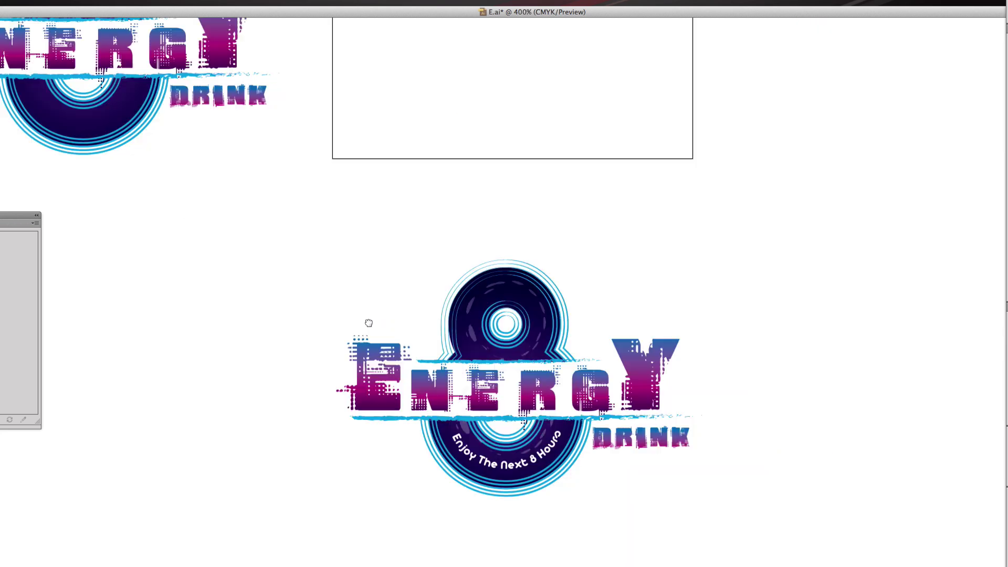
{"action": "left_click_drag", "start_coordinate": [345, 249], "coordinate": [702, 523]}
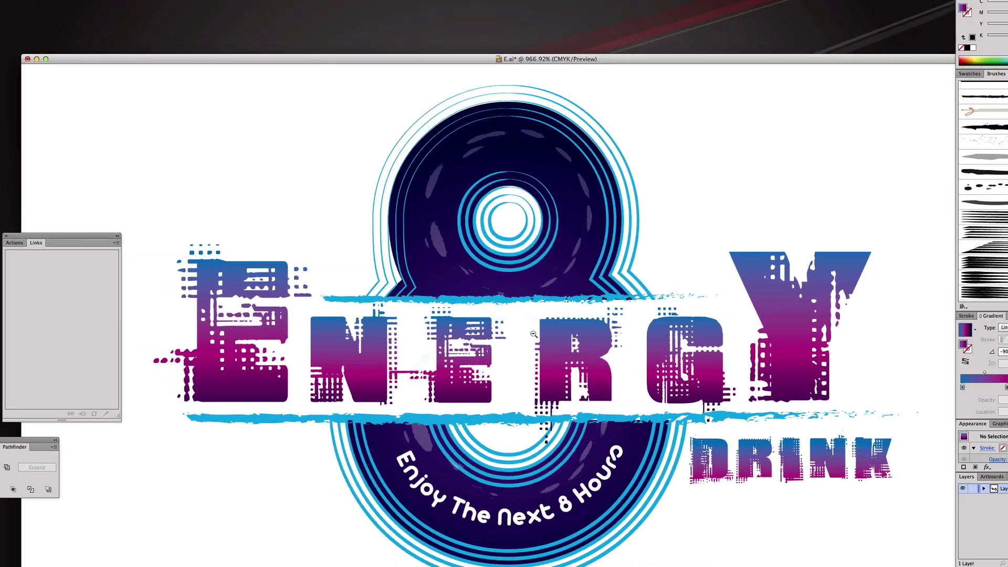
{"action": "mouse_move", "coordinate": [516, 353]}
{"action": "left_mouse_down"}
{"action": "mouse_move", "coordinate": [516, 337]}
{"action": "mouse_move", "coordinate": [507, 360]}
{"action": "left_mouse_up"}
{"action": "left_click", "coordinate": [516, 341], "text": "alt+super"}
{"action": "key", "text": "super+minus"}
{"action": "key", "text": "super+minus"}
{"action": "left_click_drag", "start_coordinate": [639, 357], "coordinate": [469, 345]}
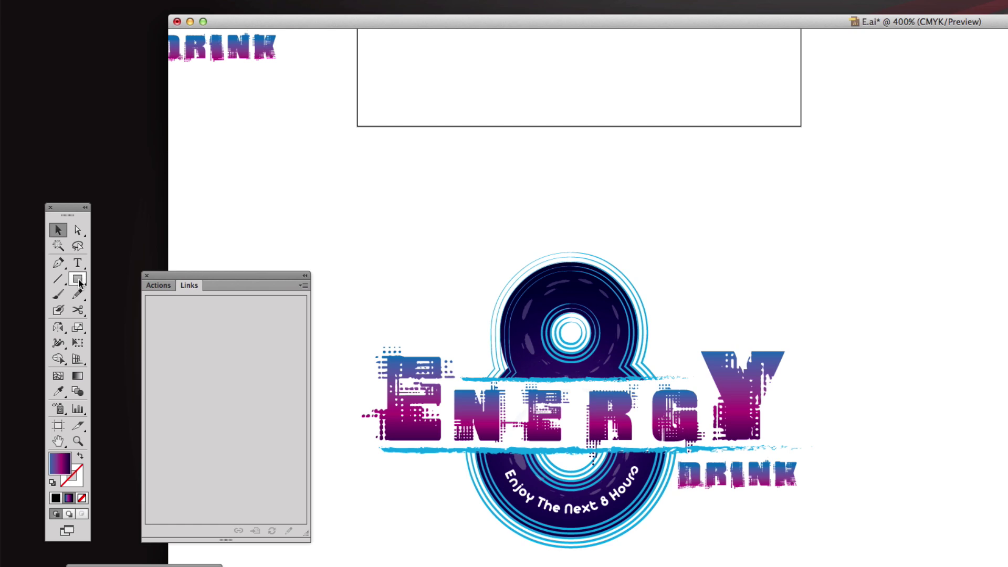
Draw a circle about 61 px wide with the Ellipse tool in the empty area beside the logo
{"action": "left_click", "coordinate": [48, 256]}
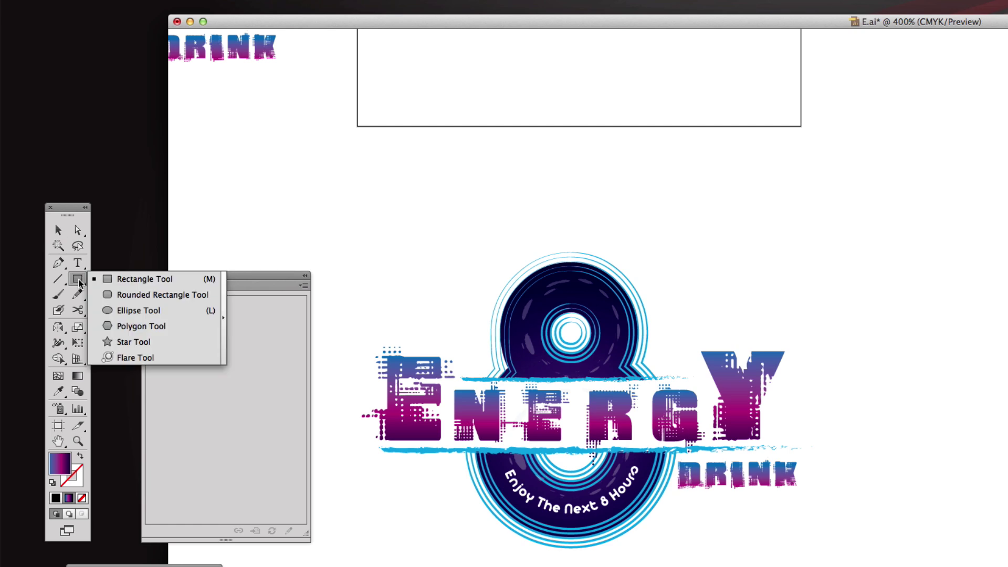
{"action": "left_click", "coordinate": [138, 310]}
{"action": "mouse_move", "coordinate": [884, 267]}
{"action": "left_mouse_down"}
{"action": "mouse_move", "coordinate": [959, 355]}
{"action": "mouse_move", "coordinate": [954, 379]}
{"action": "mouse_move", "coordinate": [988, 406]}
{"action": "left_mouse_up"}
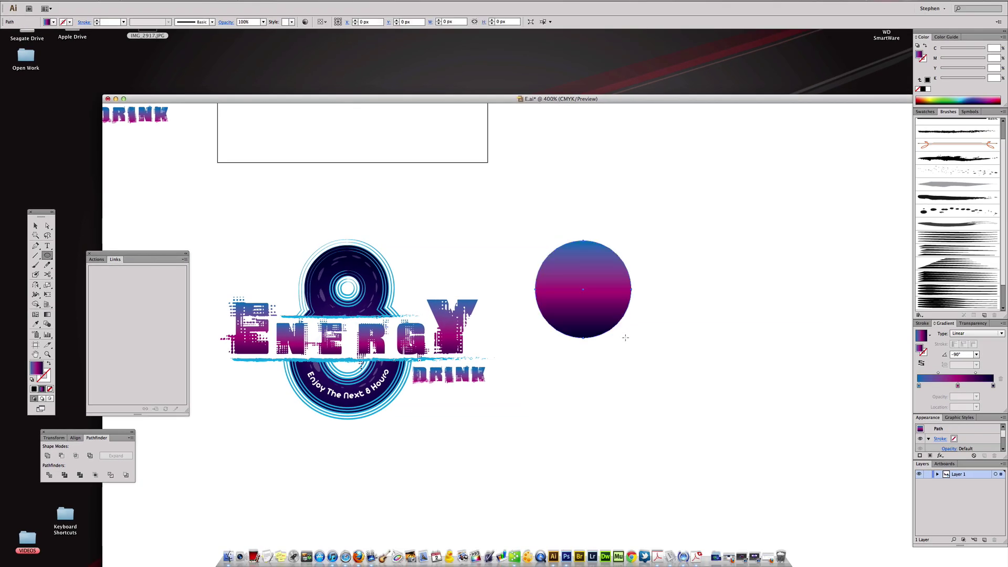
Duplicate the circle directly below so the two overlap, and enlarge the copy to about 79 px wide
{"action": "key", "text": "v"}
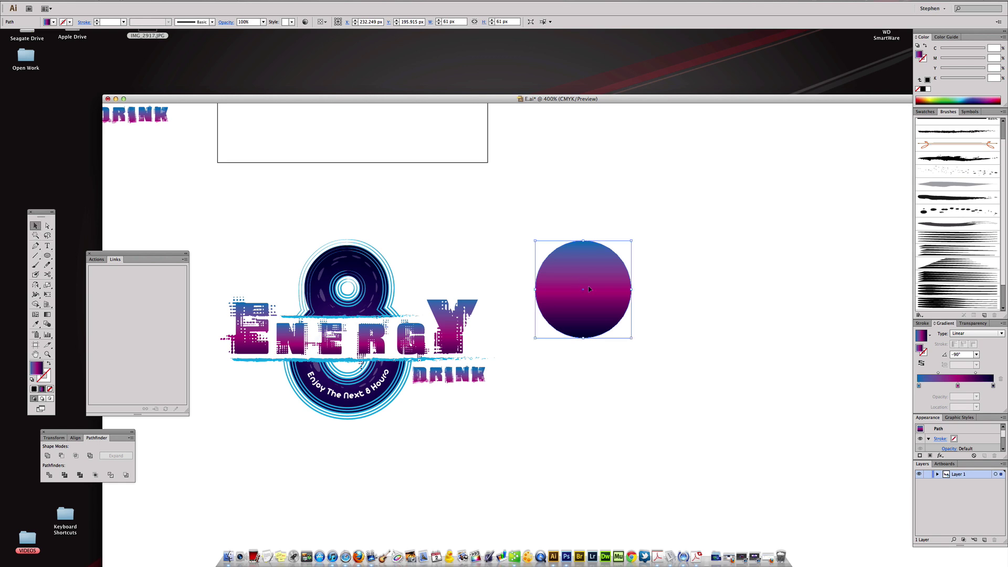
{"action": "left_click_drag", "start_coordinate": [603, 298], "coordinate": [605, 379]}
{"action": "left_click_drag", "start_coordinate": [633, 321], "coordinate": [647, 307]}
Unite the two overlapping circles into a single figure-8 silhouette
{"action": "left_click", "coordinate": [695, 315]}
{"action": "left_click_drag", "start_coordinate": [671, 246], "coordinate": [555, 407]}
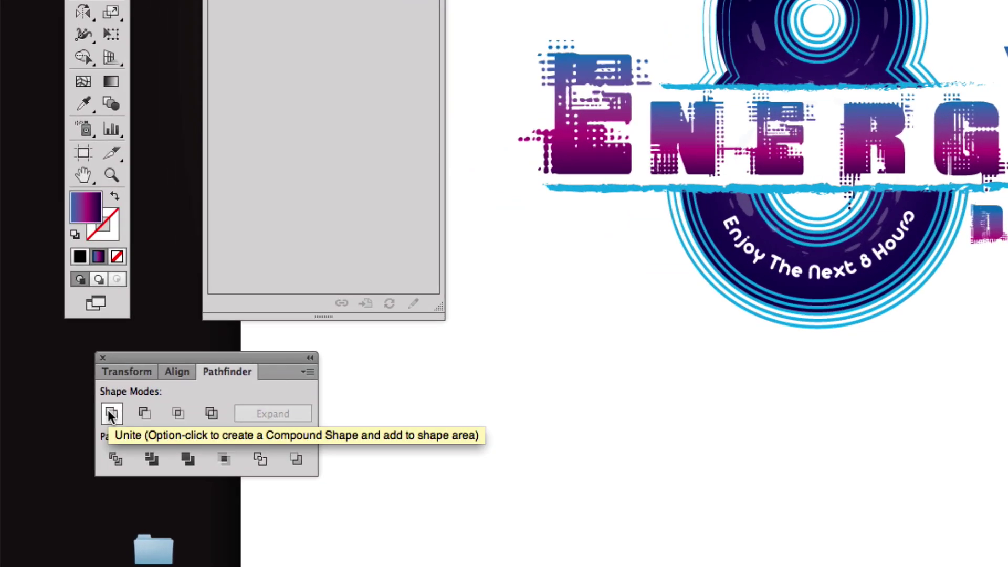
{"action": "left_click", "coordinate": [110, 414]}
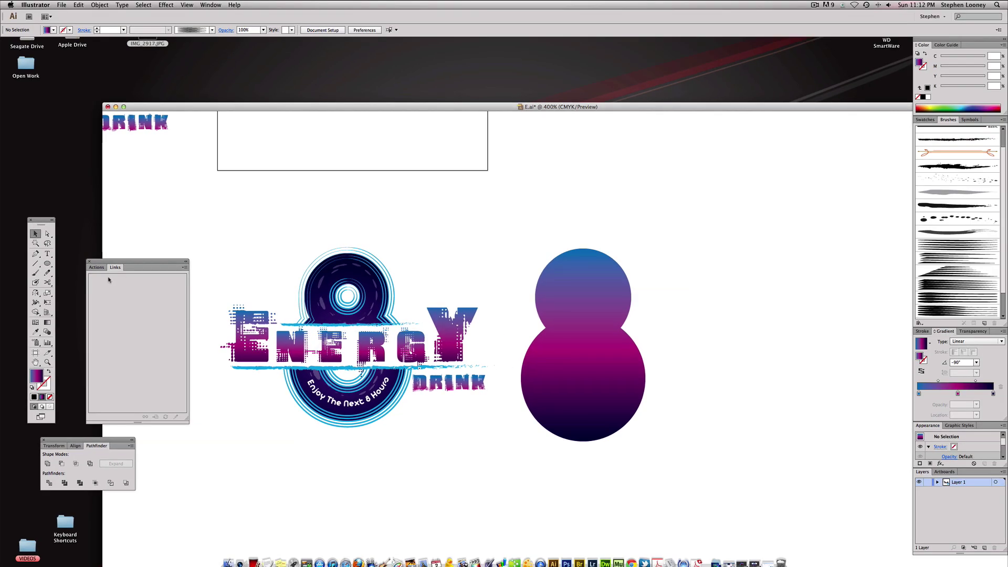
Draw two small circles about 23.5 px and 24.25 px wide inside the upper and lower lobes of the figure 8
{"action": "left_click", "coordinate": [47, 264]}
{"action": "left_click_drag", "start_coordinate": [600, 313], "coordinate": [602, 316]}
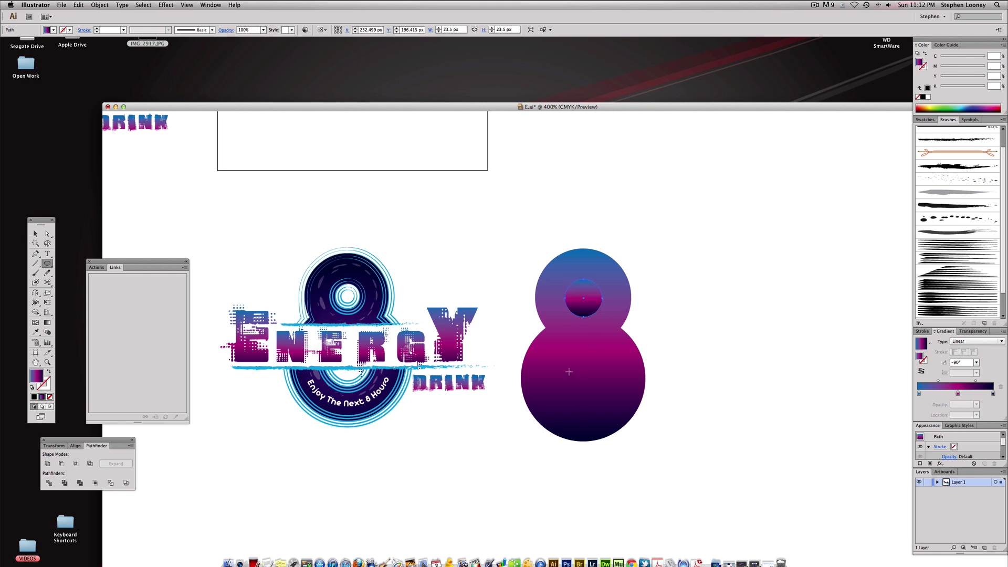
{"action": "left_click_drag", "start_coordinate": [568, 372], "coordinate": [590, 409]}
{"action": "key", "text": "v"}
Cut the upper small circle out of the figure 8 with Minus Front
{"action": "left_click", "coordinate": [682, 280]}
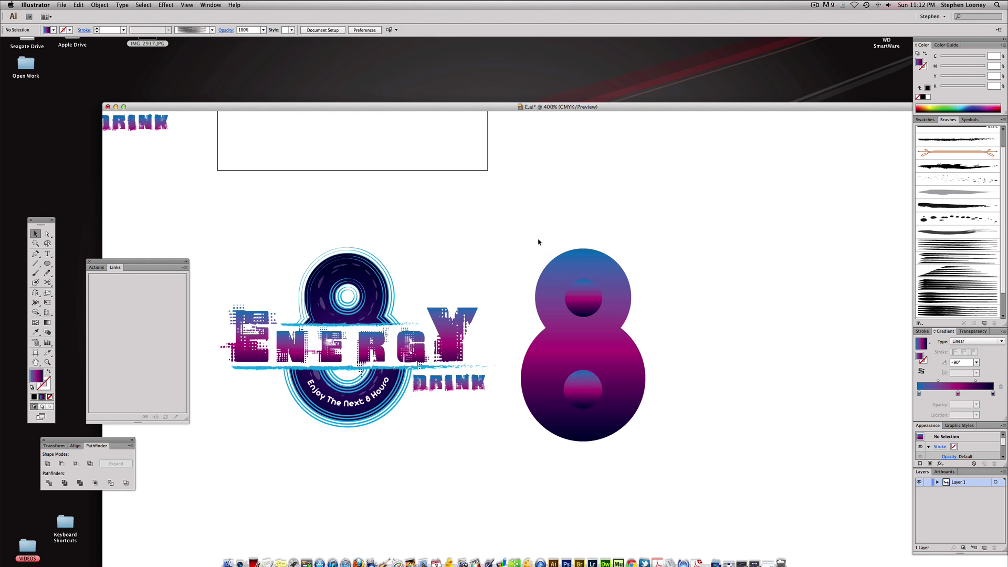
{"action": "left_click_drag", "start_coordinate": [538, 241], "coordinate": [612, 311]}
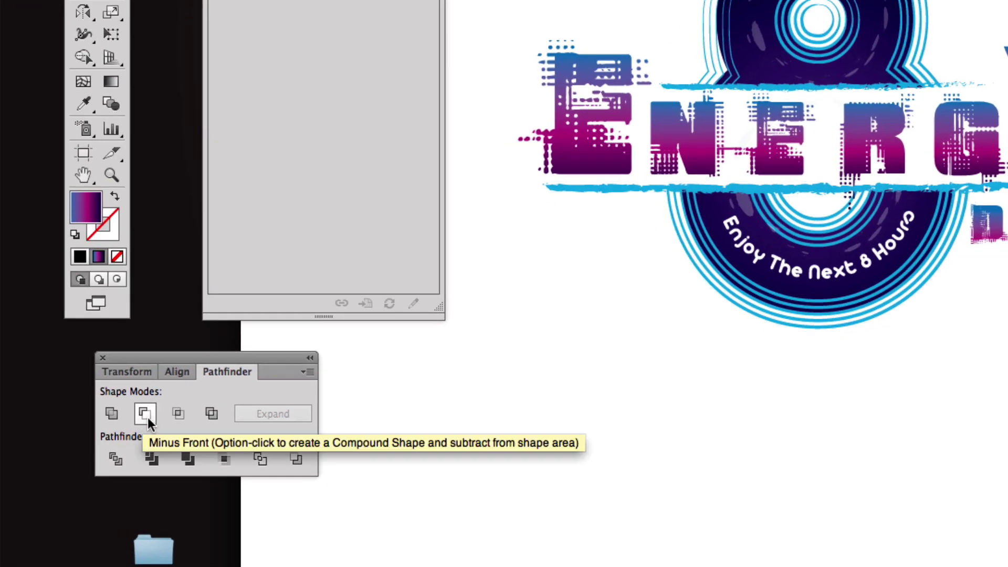
{"action": "left_click", "coordinate": [61, 463]}
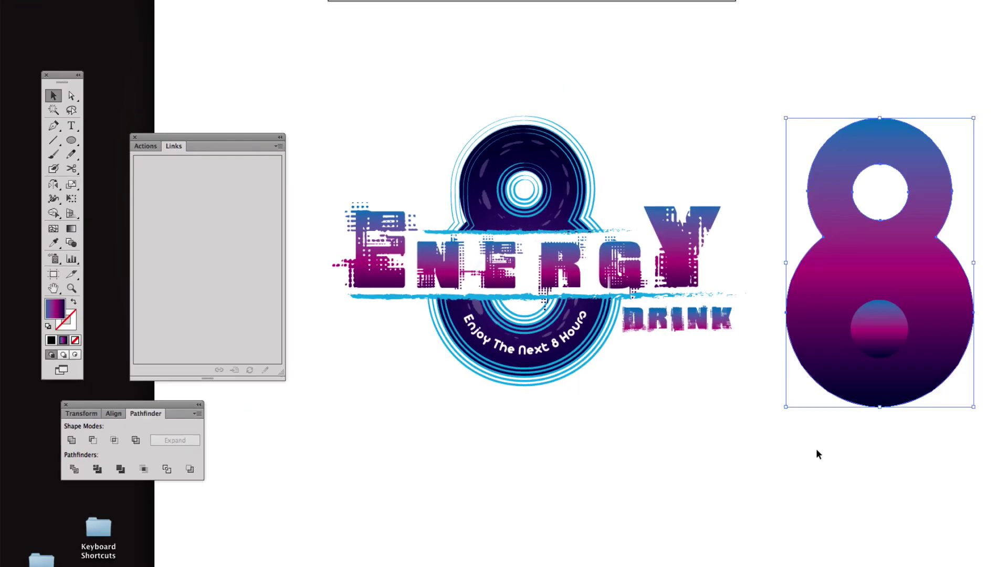
Subtract the lower small circle from the figure 8 at its original position using Minus Front
{"action": "left_click", "coordinate": [666, 465]}
{"action": "left_click_drag", "start_coordinate": [667, 464], "coordinate": [580, 383]}
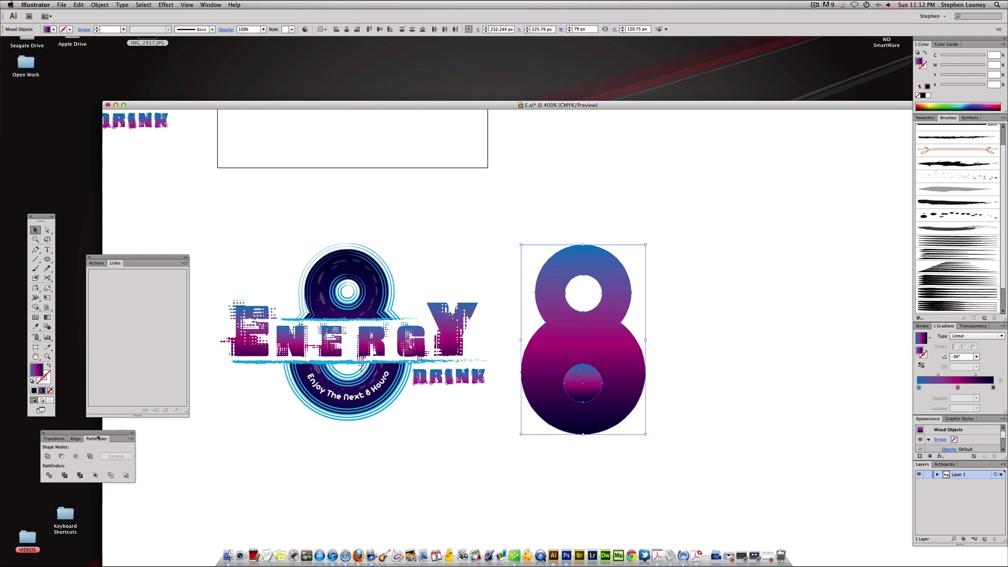
{"action": "left_click", "coordinate": [62, 456]}
{"action": "left_click", "coordinate": [567, 468]}
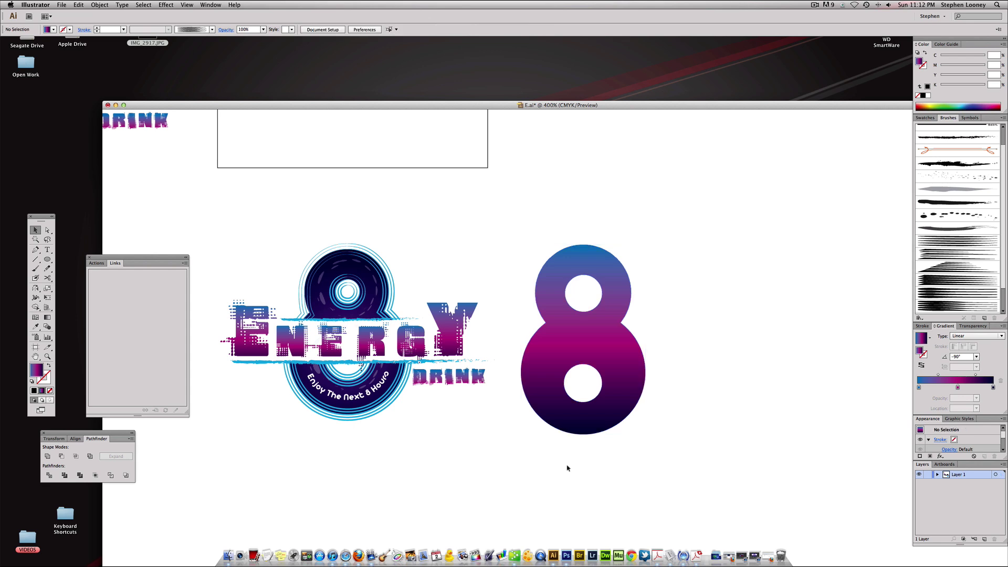
Undo the subtraction of the lower small circle
{"action": "left_click_drag", "start_coordinate": [633, 375], "coordinate": [696, 353]}
{"action": "key", "text": "super+z"}
{"action": "key", "text": "super+z"}
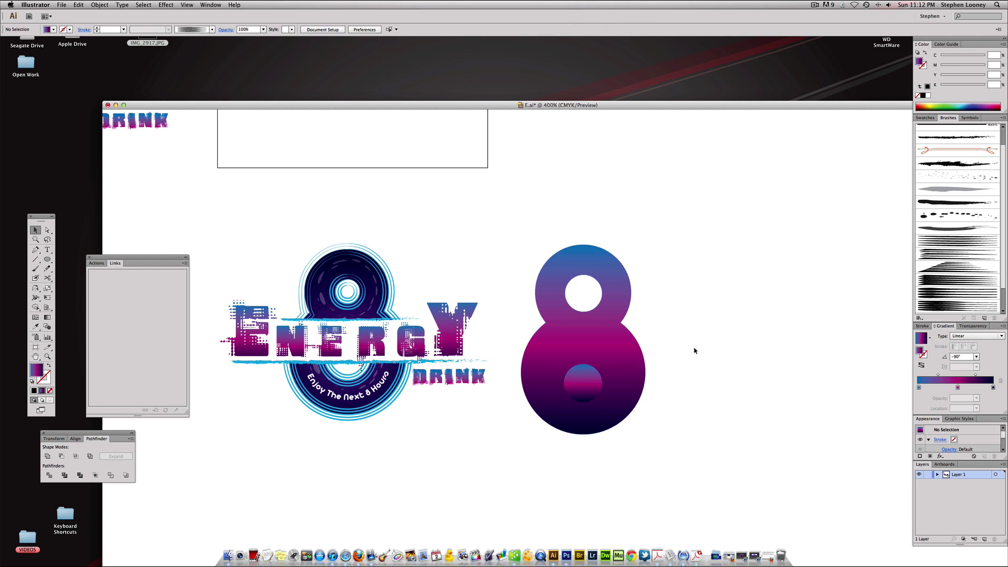
Move the small circle in the lower lobe up to Y 247.54 px
{"action": "key", "text": "a"}
{"action": "left_click", "coordinate": [587, 385]}
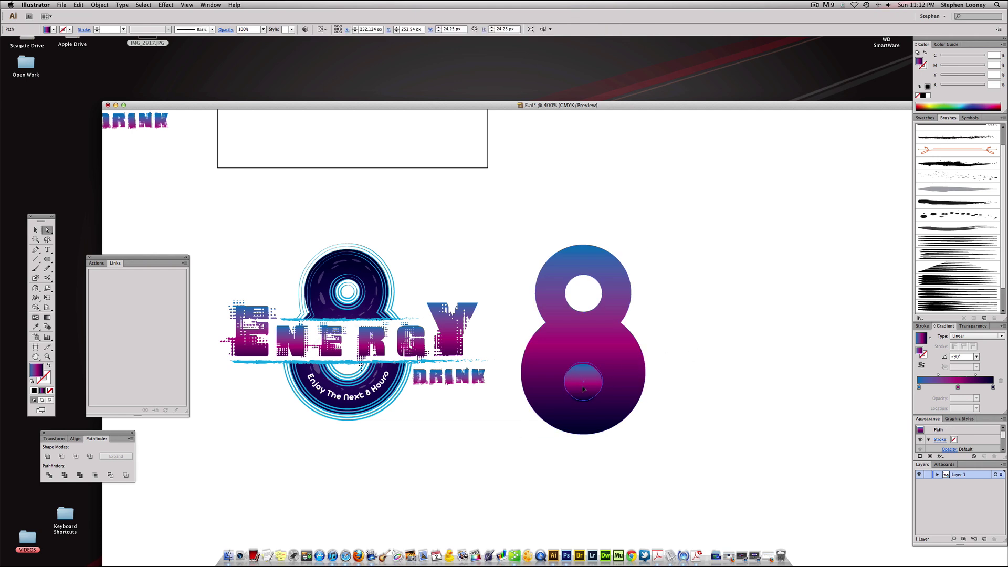
{"action": "key", "text": "v"}
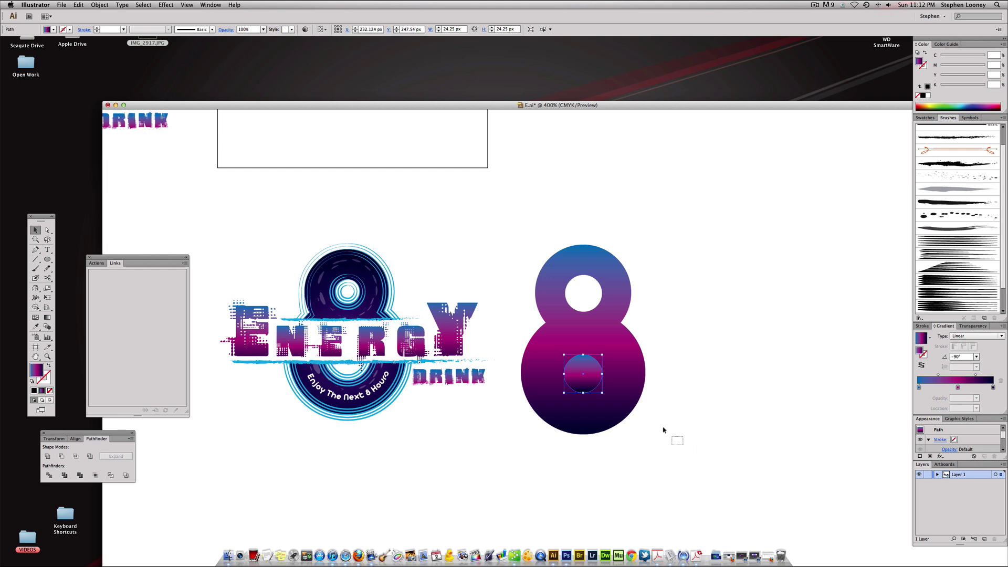
Cut the repositioned lower circle out of the figure 8 with Minus Front
{"action": "left_click_drag", "start_coordinate": [683, 446], "coordinate": [572, 381]}
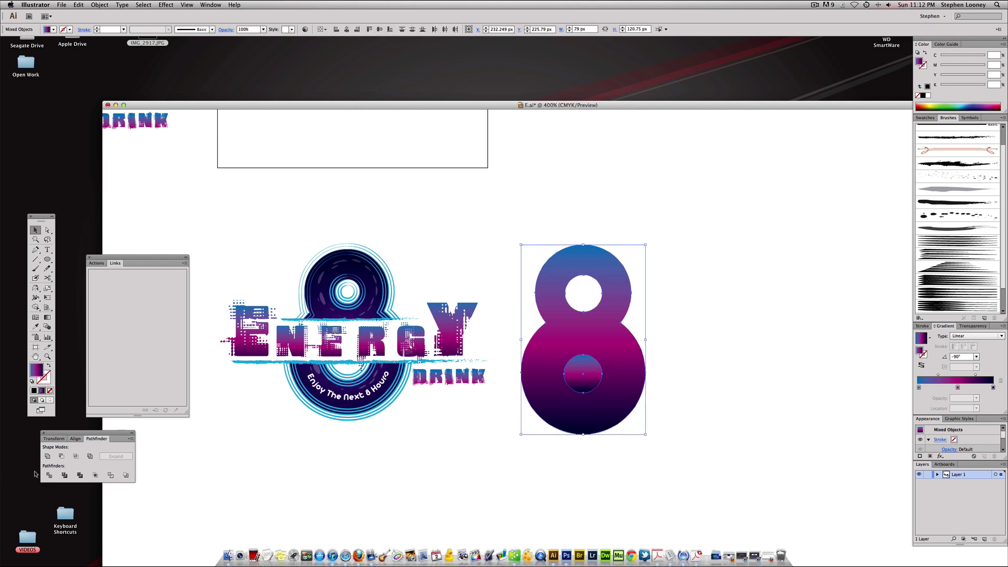
{"action": "left_click", "coordinate": [62, 456]}
{"action": "left_click", "coordinate": [503, 362]}
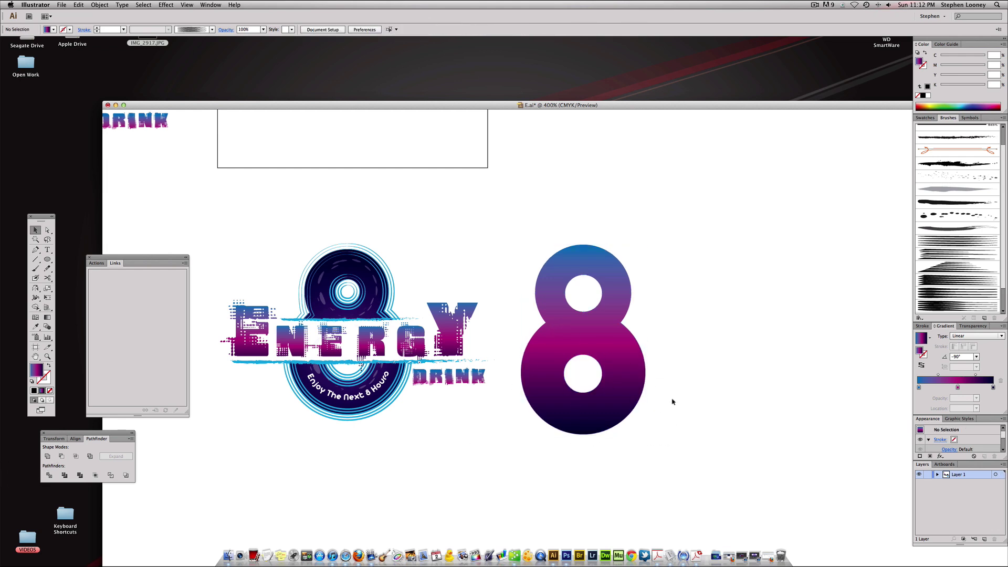
Move the figure 8 horizontally away from the logo to about X 297 px, then deselect it
{"action": "left_click_drag", "start_coordinate": [596, 340], "coordinate": [698, 340]}
{"action": "left_click", "coordinate": [628, 318]}
{"action": "left_click_drag", "start_coordinate": [628, 318], "coordinate": [590, 314]}
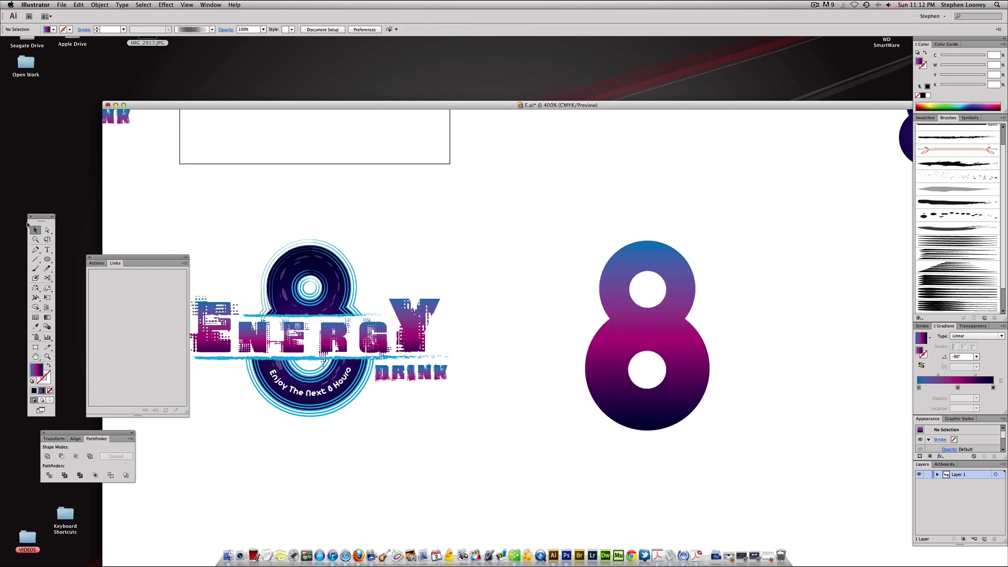
{"action": "left_click", "coordinate": [47, 249]}
{"action": "scroll", "coordinate": [405, 488], "scroll_direction": "right", "scroll_amount": 2}
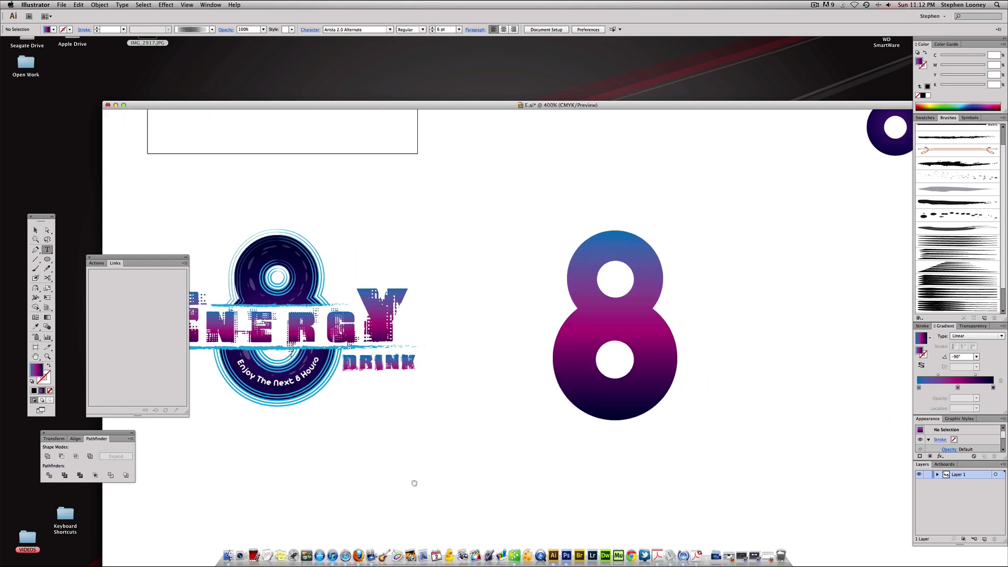
{"action": "left_click_drag", "start_coordinate": [414, 482], "coordinate": [427, 496]}
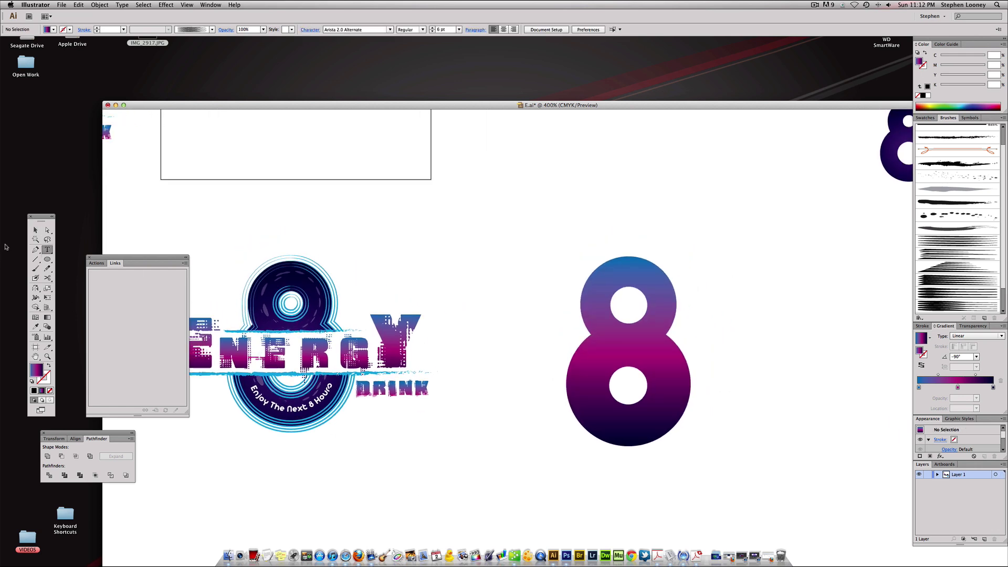
{"action": "left_click", "coordinate": [35, 230]}
{"action": "left_click_drag", "start_coordinate": [485, 269], "coordinate": [483, 275]}
{"action": "scroll", "coordinate": [483, 275], "scroll_direction": "down", "scroll_amount": 3}
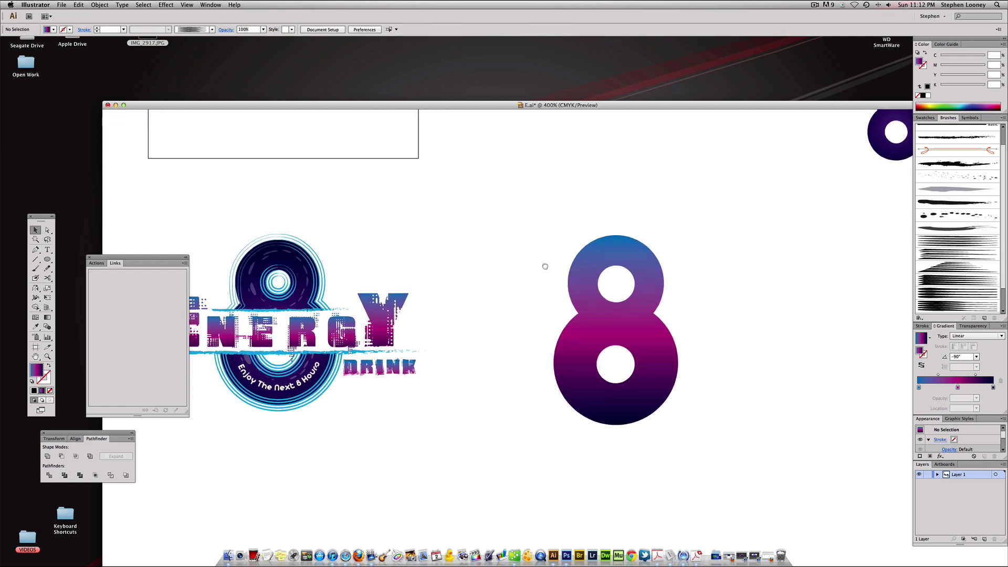
Copy the dark purple radial gradient fill and 0.25 pt blue stroke from the logo's 8 onto the new figure 8 with the Eyedropper
{"action": "left_click", "coordinate": [606, 315]}
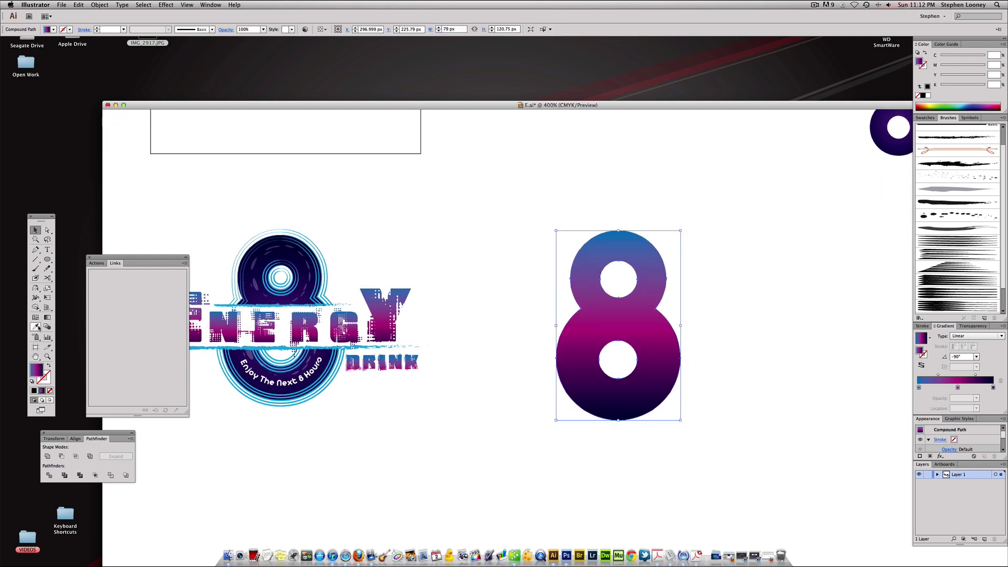
{"action": "left_click", "coordinate": [583, 199]}
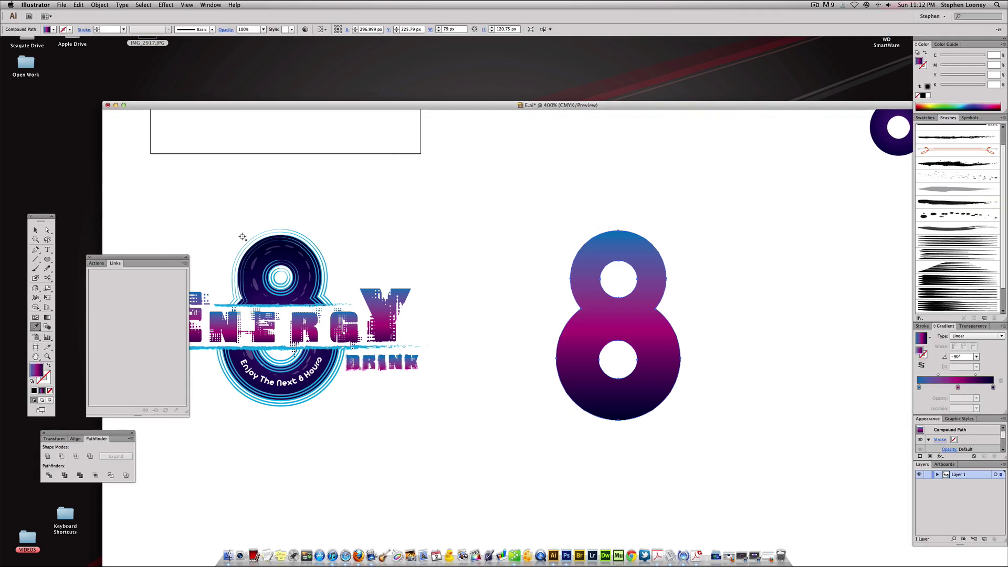
{"action": "left_click", "coordinate": [266, 261]}
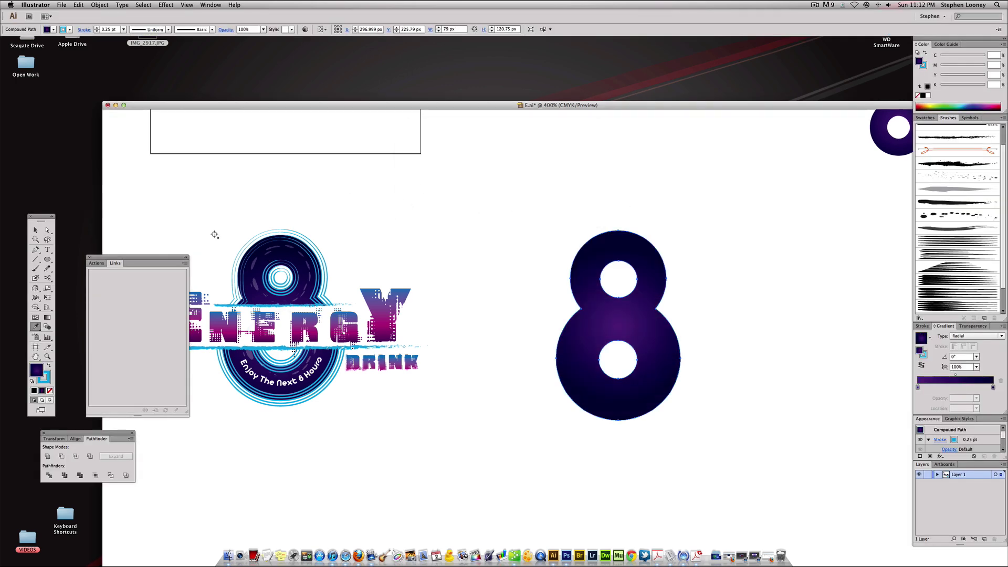
{"action": "left_click", "coordinate": [35, 230]}
{"action": "left_click", "coordinate": [414, 228]}
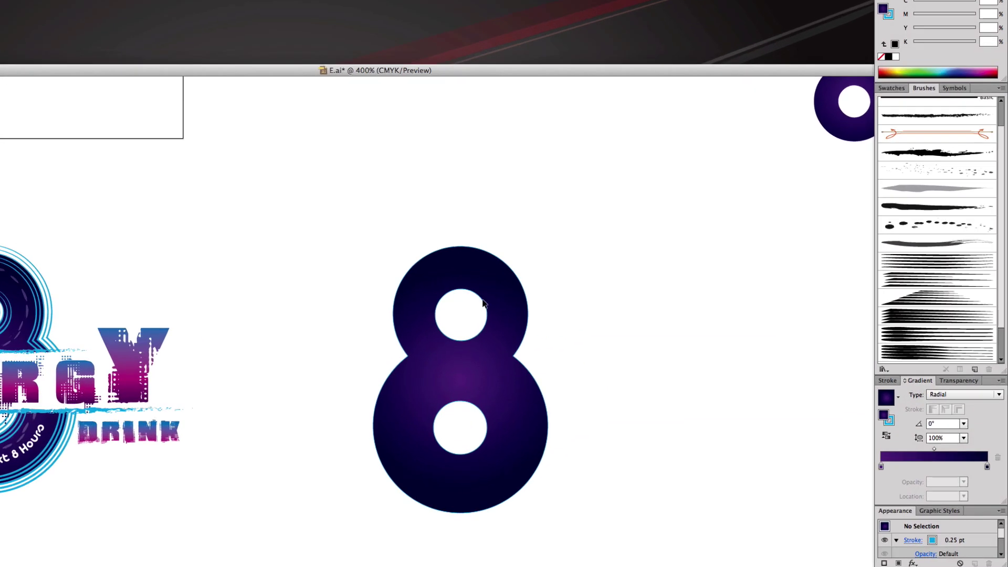
Browse the available brush library categories, including Arrows, Artistic and Bristle Brush, without loading one
{"action": "left_click_drag", "start_coordinate": [641, 265], "coordinate": [641, 271]}
{"action": "left_click", "coordinate": [814, 184]}
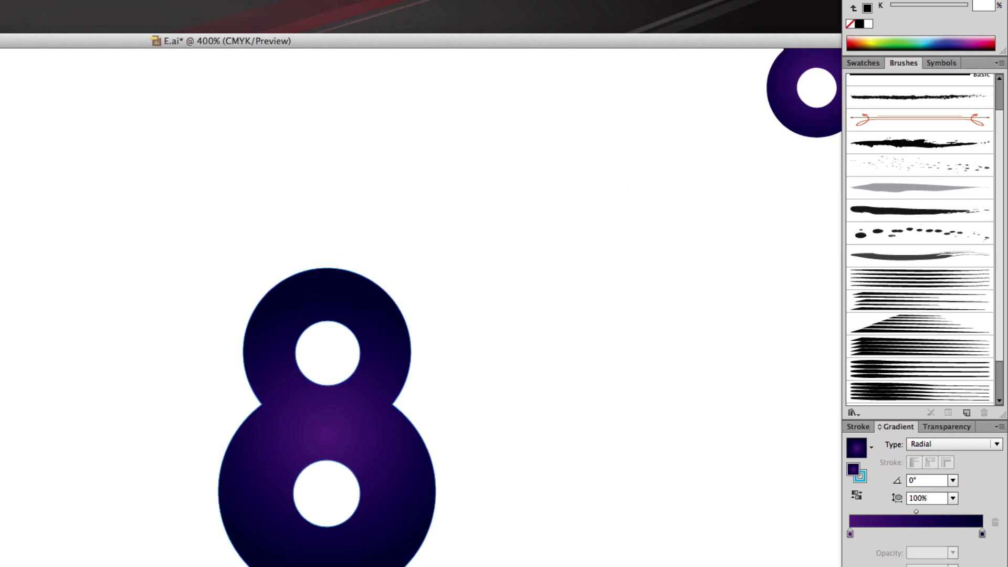
{"action": "left_click", "coordinate": [1000, 63]}
{"action": "mouse_move", "coordinate": [939, 298]}
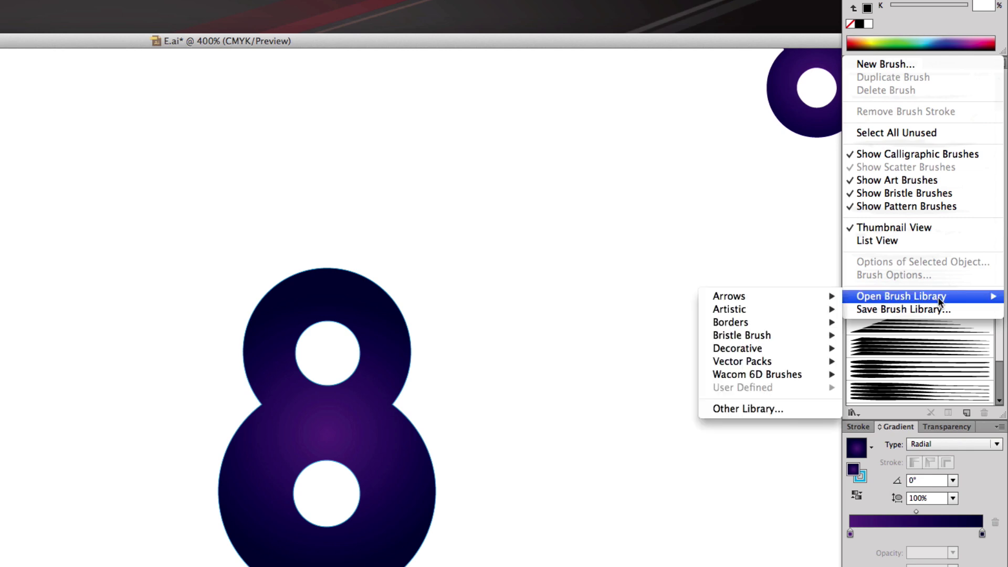
{"action": "mouse_move", "coordinate": [795, 295]}
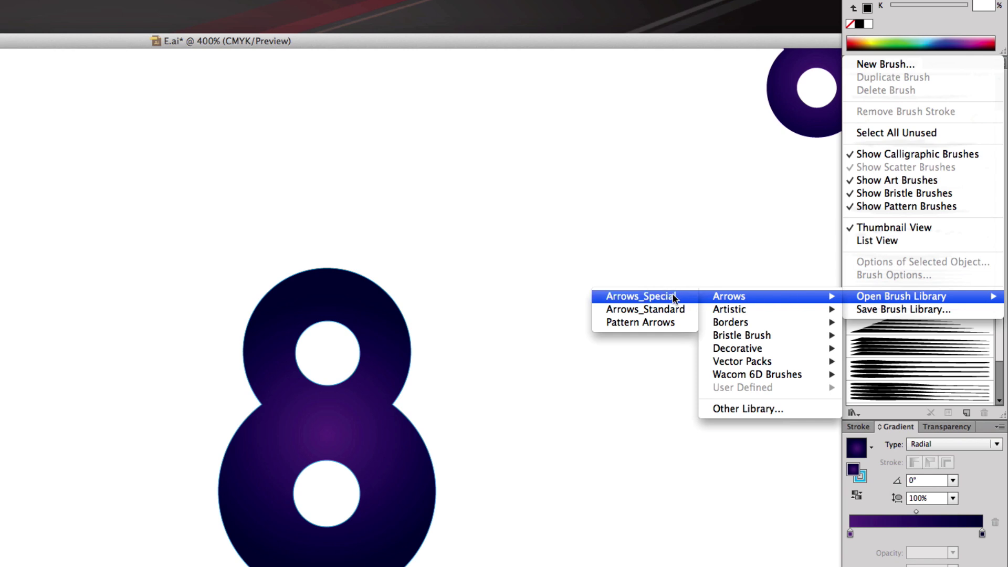
{"action": "mouse_move", "coordinate": [734, 310]}
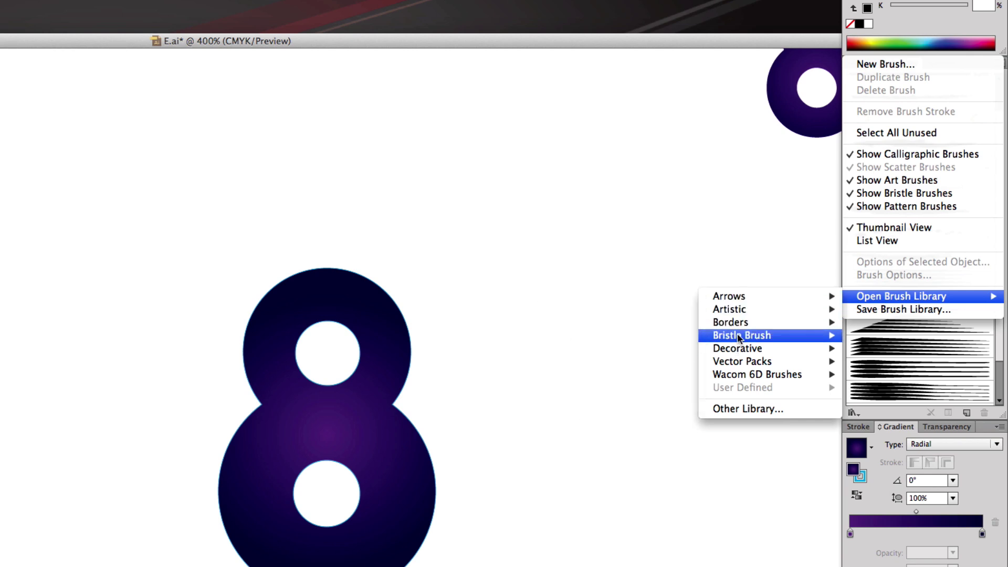
{"action": "key", "text": "Down"}
{"action": "key", "text": "Down"}
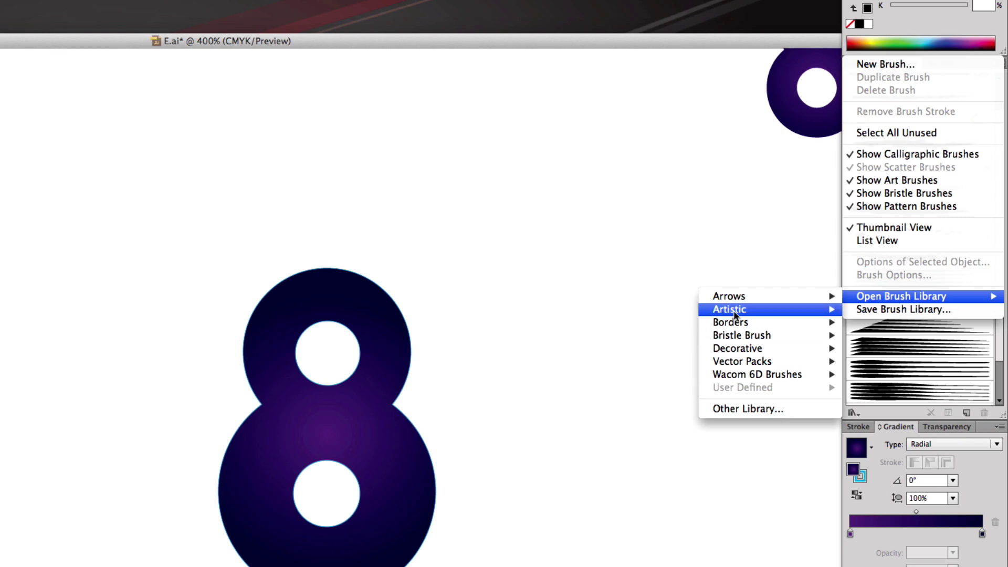
{"action": "left_click", "coordinate": [393, 333]}
Set the new figure 8's blue stroke weight to 3 pt
{"action": "left_click", "coordinate": [394, 334]}
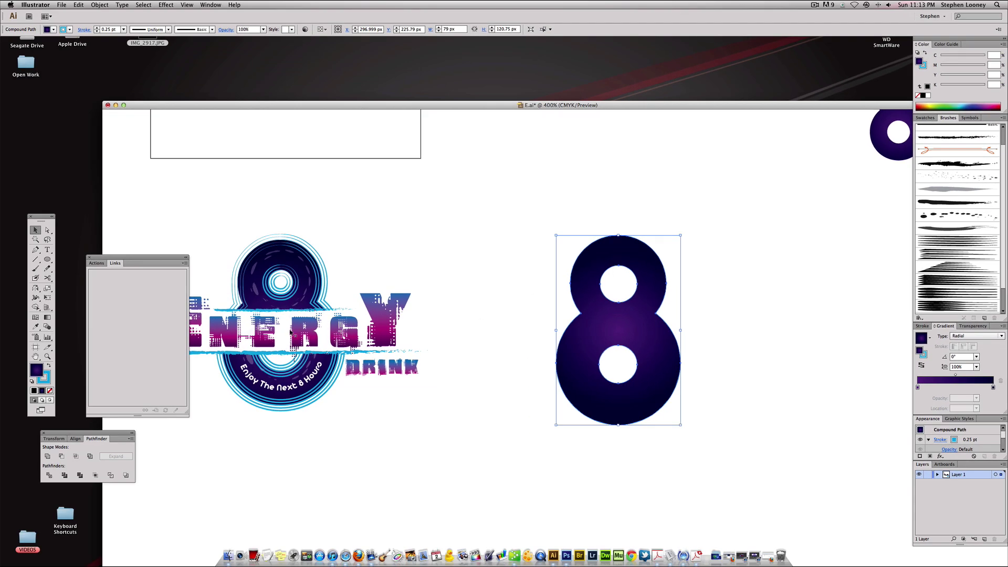
{"action": "left_click", "coordinate": [43, 376]}
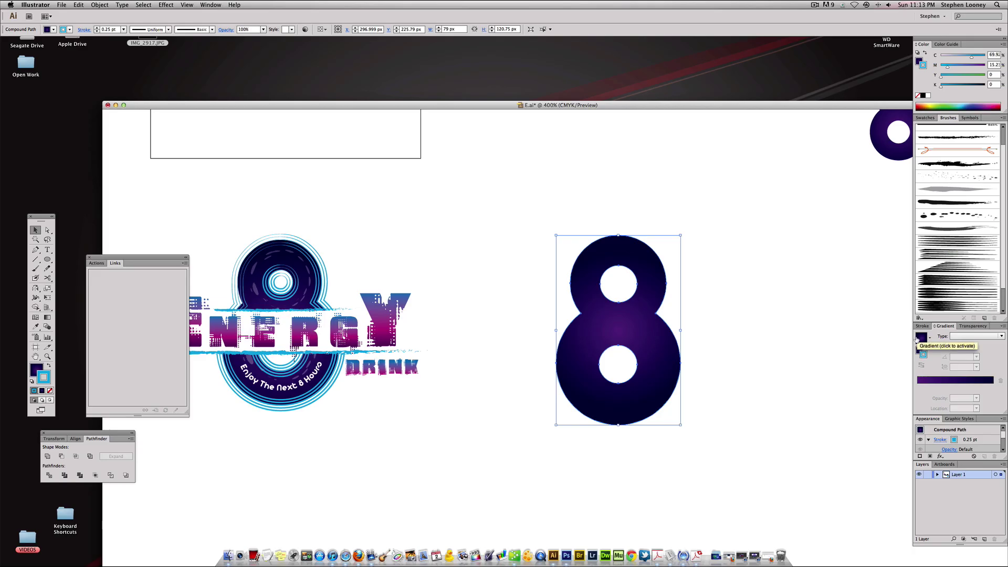
{"action": "left_click", "coordinate": [922, 326]}
{"action": "left_click", "coordinate": [944, 311]}
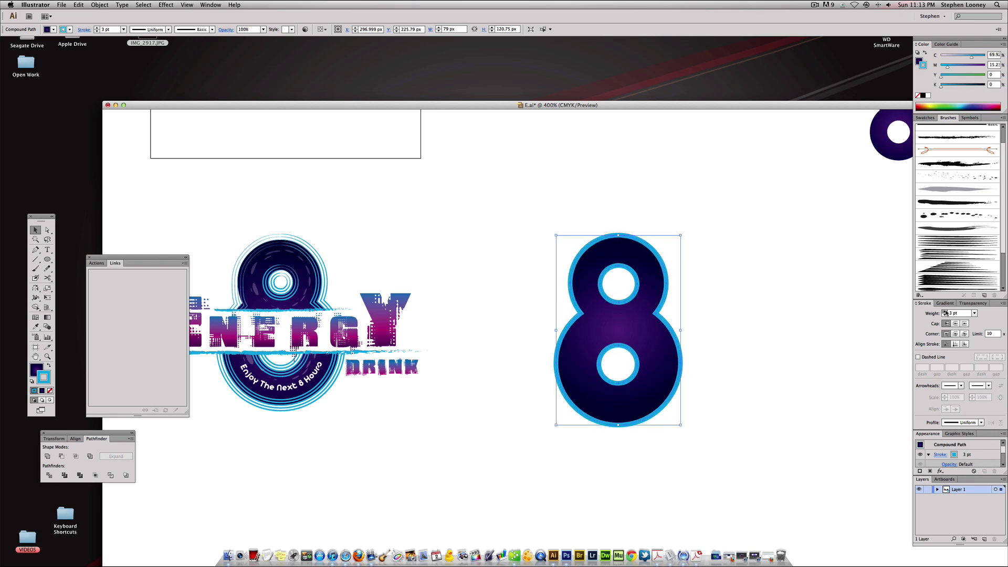
Try out several art brushes on the figure 8's blue stroke, including a splatter brush and multi-line pen brushes
{"action": "left_click", "coordinate": [944, 311]}
{"action": "left_click", "coordinate": [944, 310]}
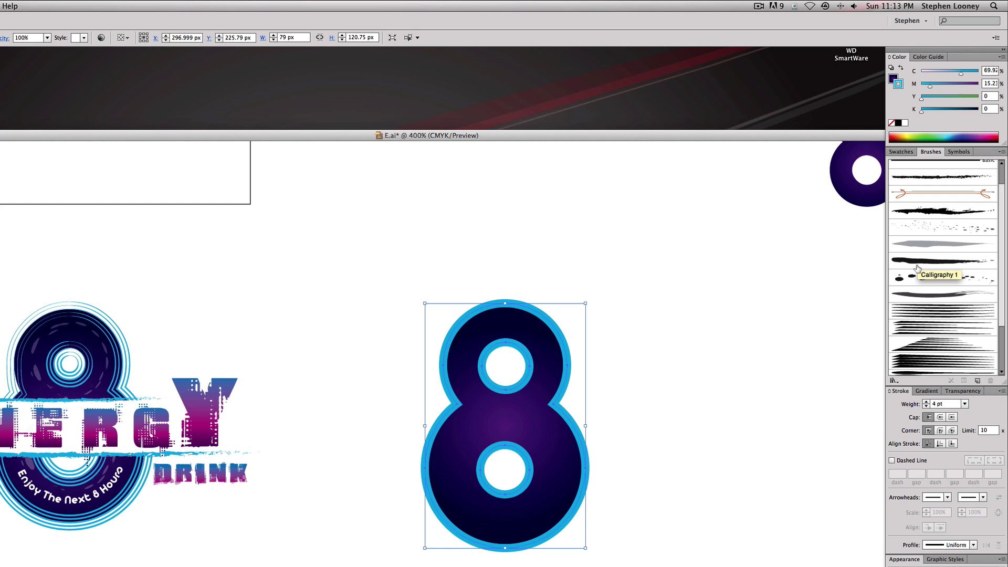
{"action": "left_click", "coordinate": [916, 278]}
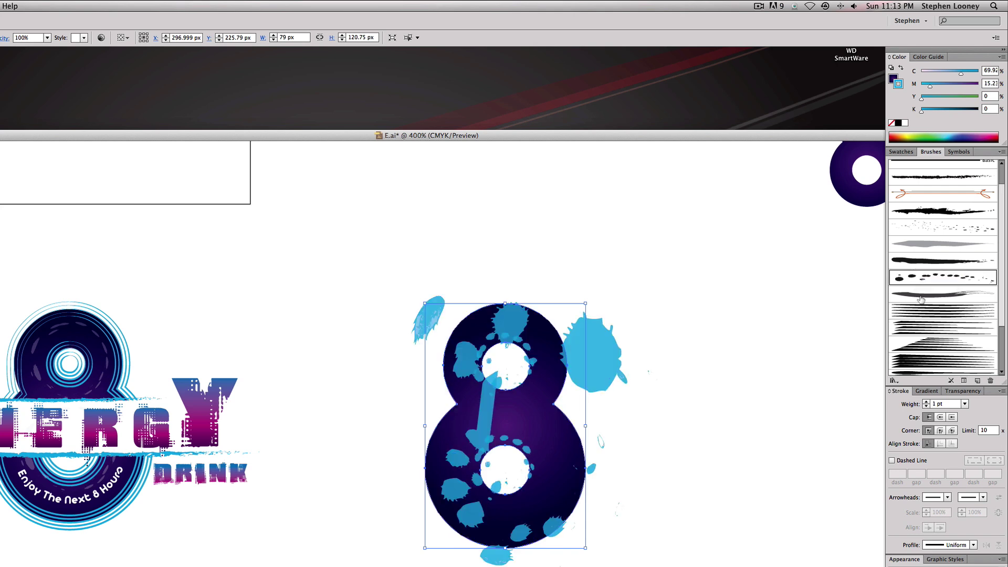
{"action": "left_click", "coordinate": [921, 297]}
{"action": "left_click", "coordinate": [925, 321]}
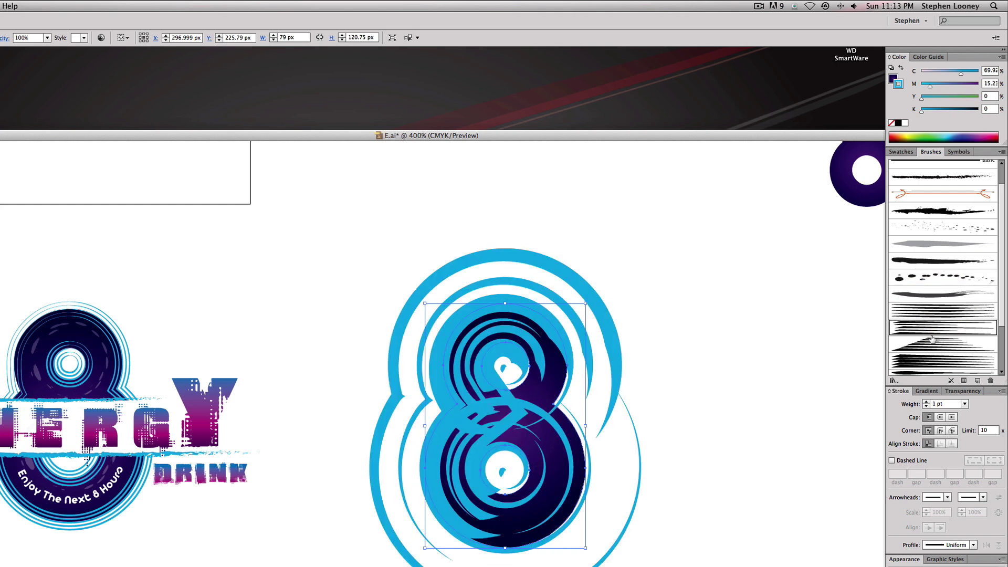
{"action": "left_click", "coordinate": [933, 343]}
{"action": "left_click", "coordinate": [936, 364]}
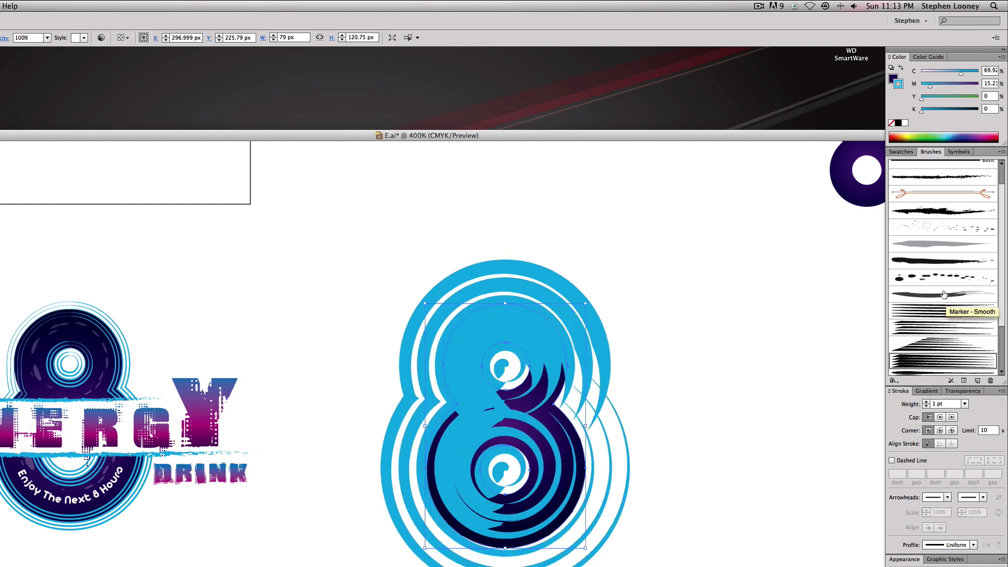
Apply the Scroll Pen 6 brush to the figure 8's stroke, set its weight to 0.25 pt and deselect it
{"action": "left_click", "coordinate": [925, 312]}
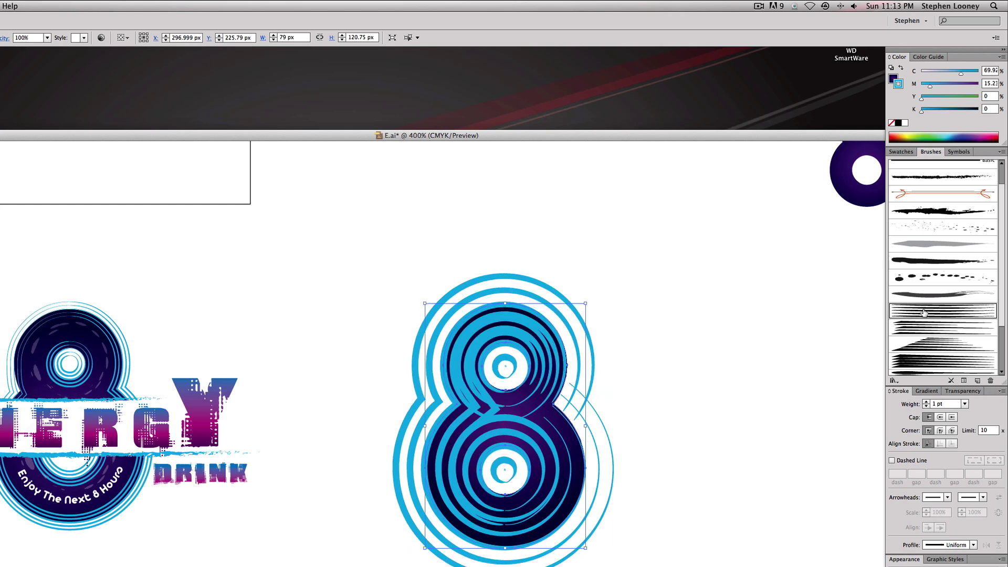
{"action": "left_click", "coordinate": [964, 404]}
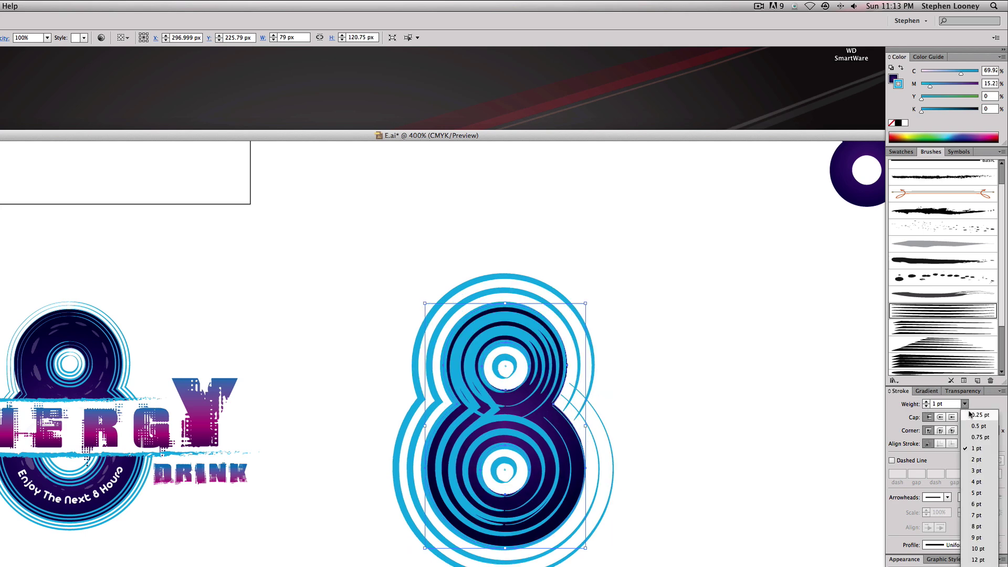
{"action": "left_click", "coordinate": [980, 414]}
{"action": "left_click", "coordinate": [555, 391]}
{"action": "scroll", "coordinate": [555, 391], "scroll_direction": "right", "scroll_amount": 2}
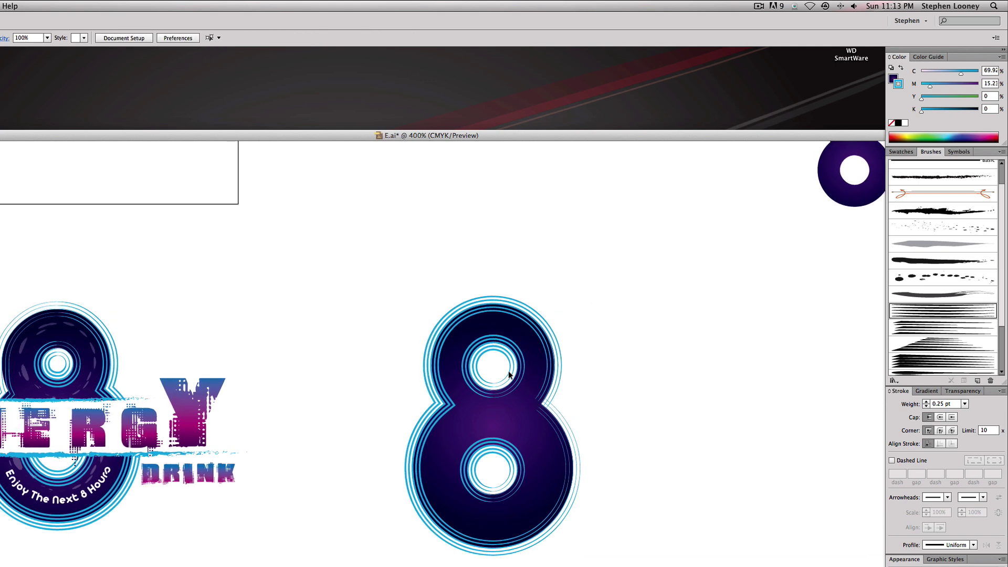
Convert the figure 8's brushed stroke to filled outlines with Outline Stroke
{"action": "left_click", "coordinate": [523, 341]}
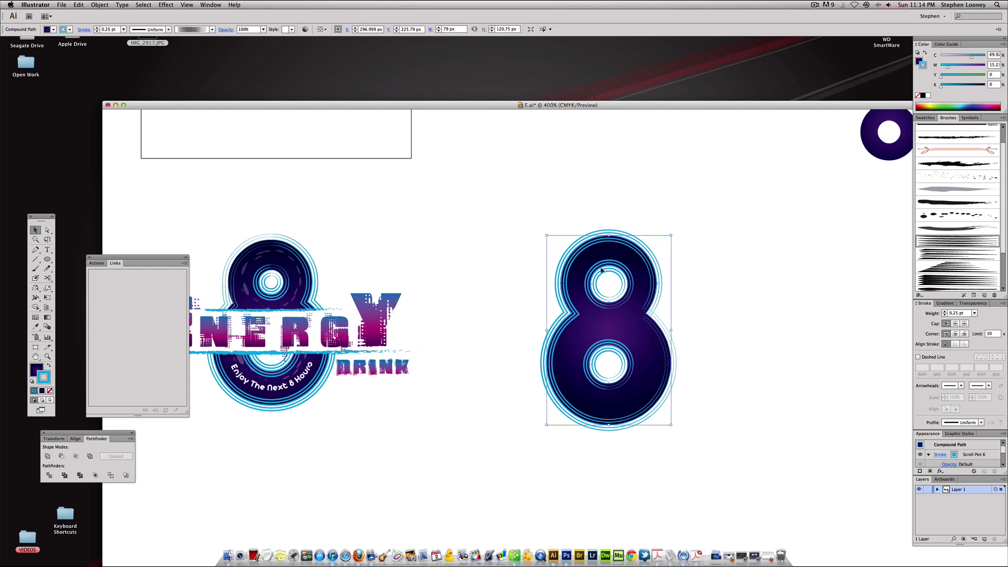
{"action": "left_click", "coordinate": [78, 5]}
{"action": "left_click", "coordinate": [94, 45]}
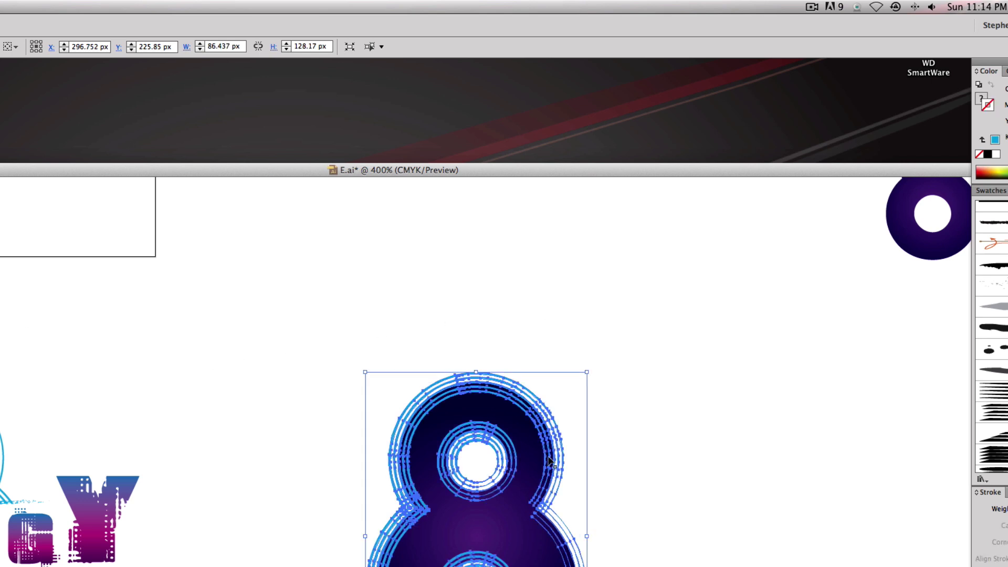
{"action": "key", "text": "z"}
{"action": "left_click_drag", "start_coordinate": [362, 345], "coordinate": [651, 564]}
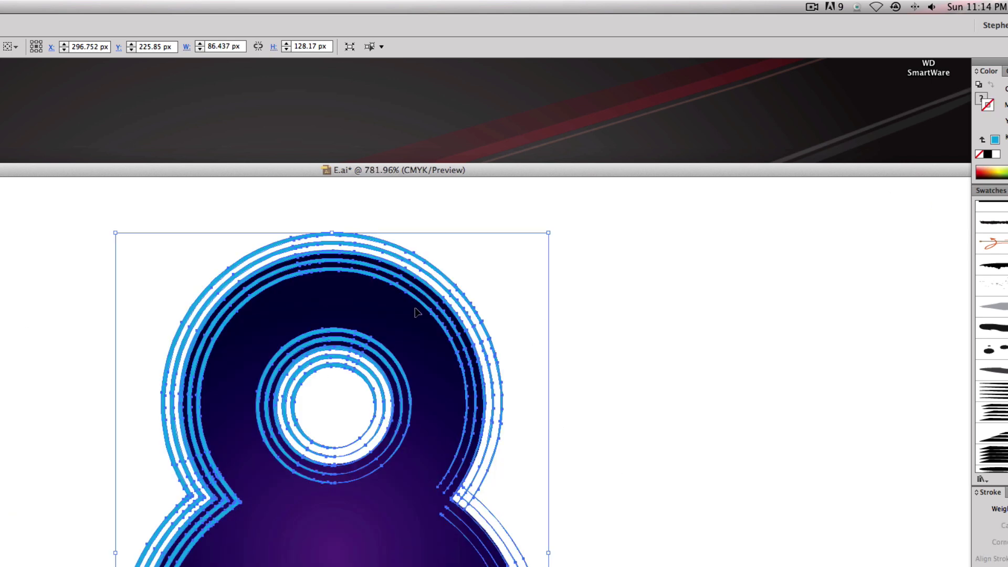
{"action": "left_click", "coordinate": [544, 303]}
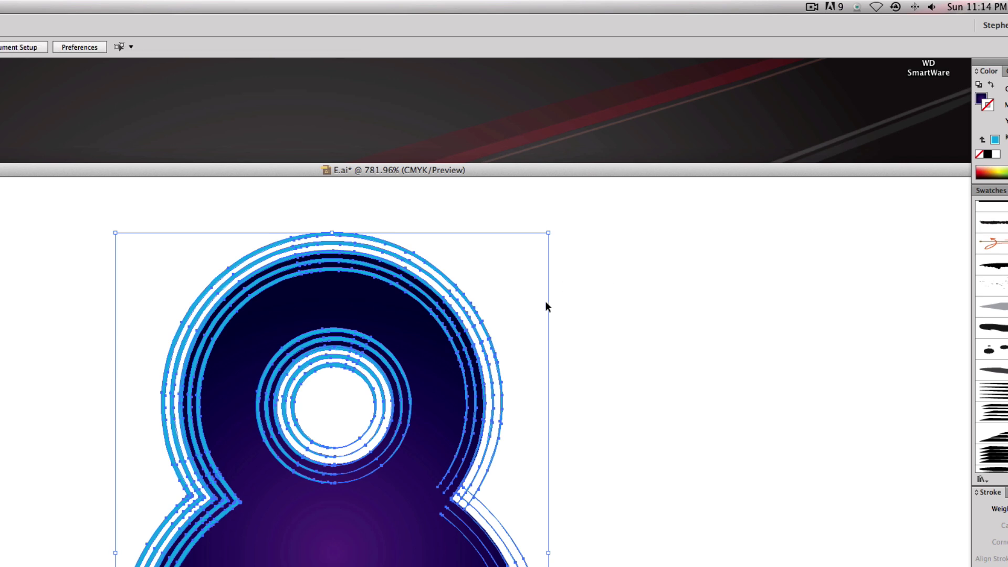
{"action": "left_click", "coordinate": [452, 355]}
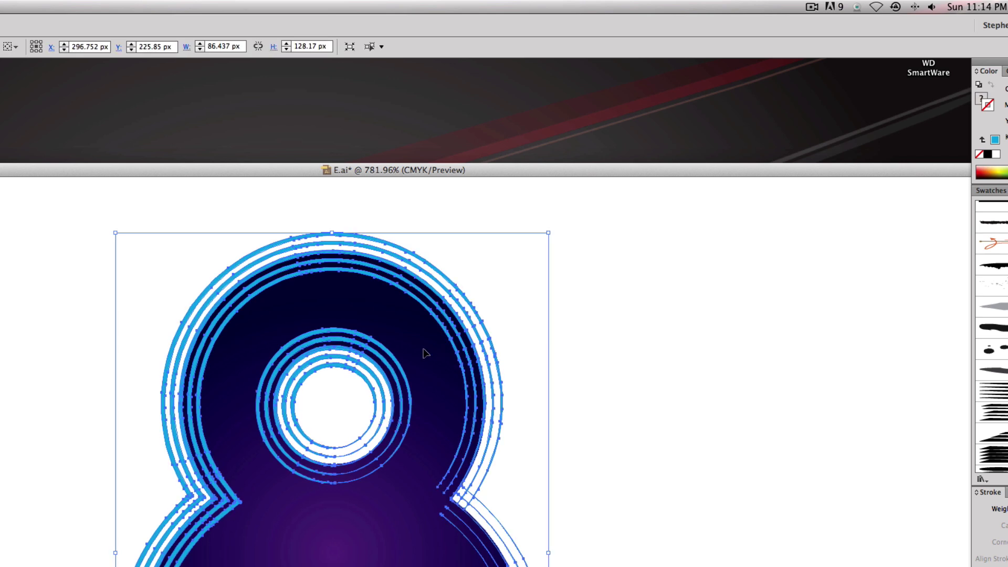
{"action": "left_click", "coordinate": [621, 352]}
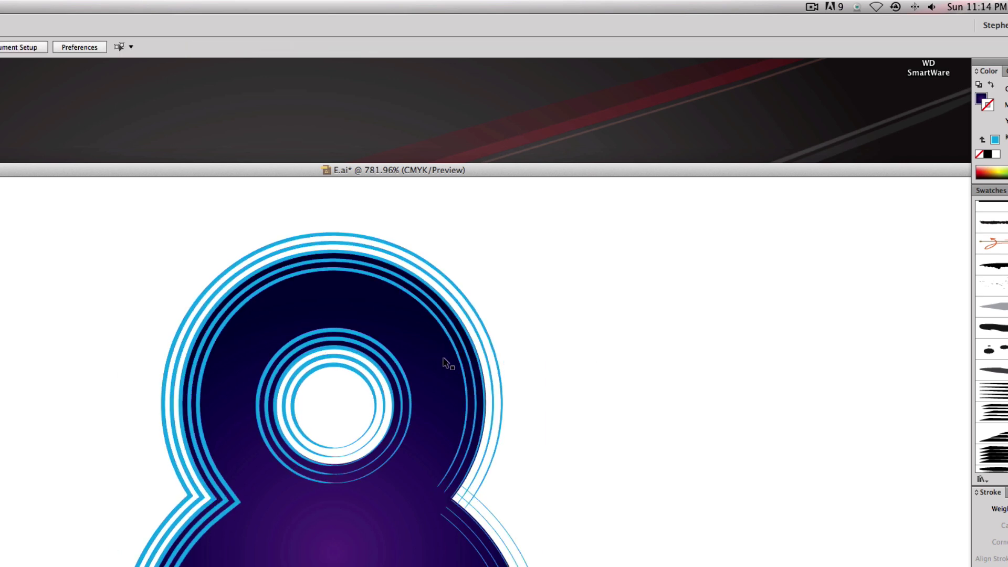
Ungroup the outlined figure 8 and move its purple gradient shape sideways, away from the blue ring outlines
{"action": "left_click", "coordinate": [400, 333]}
{"action": "right_click", "coordinate": [400, 335]}
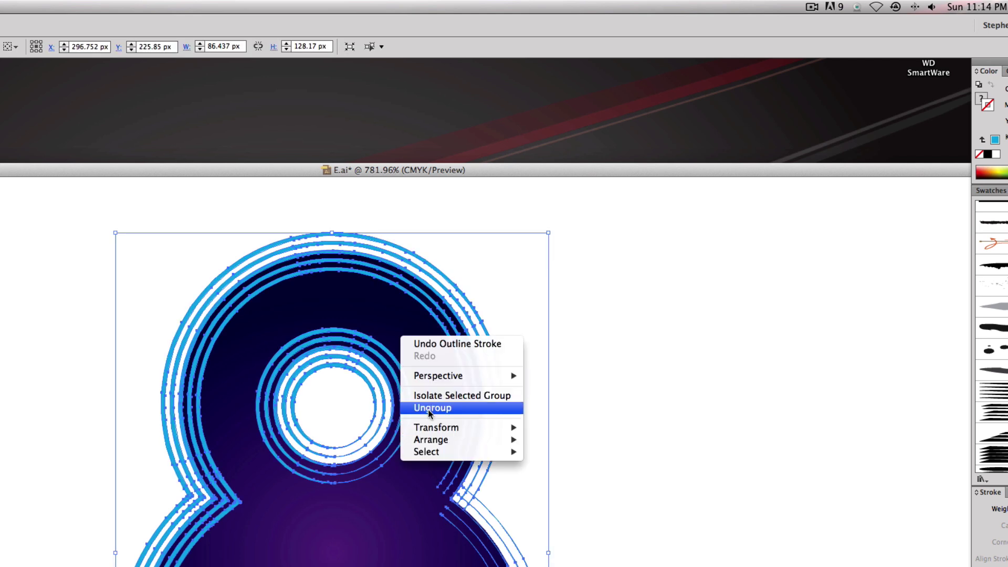
{"action": "left_click", "coordinate": [429, 410]}
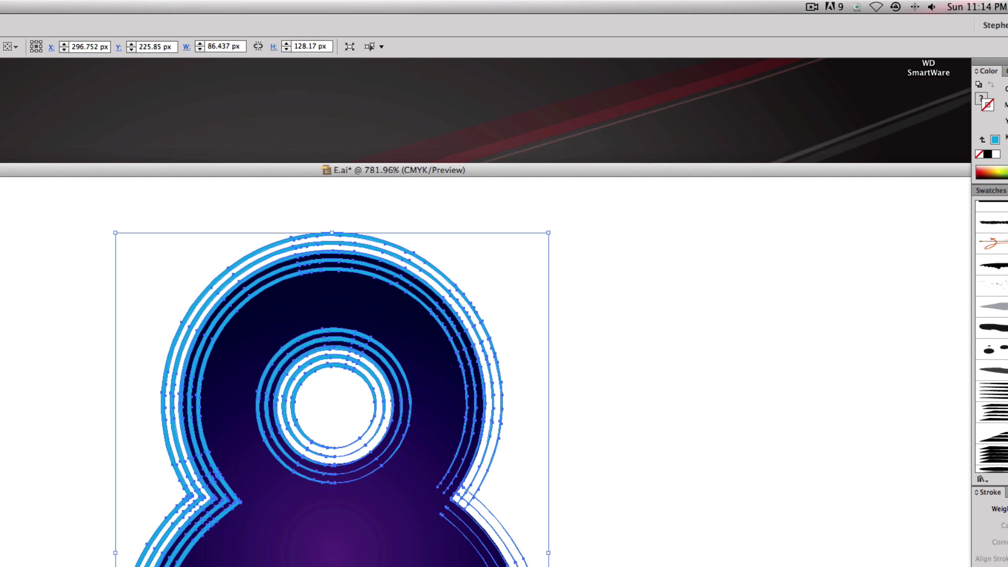
{"action": "left_click", "coordinate": [490, 329]}
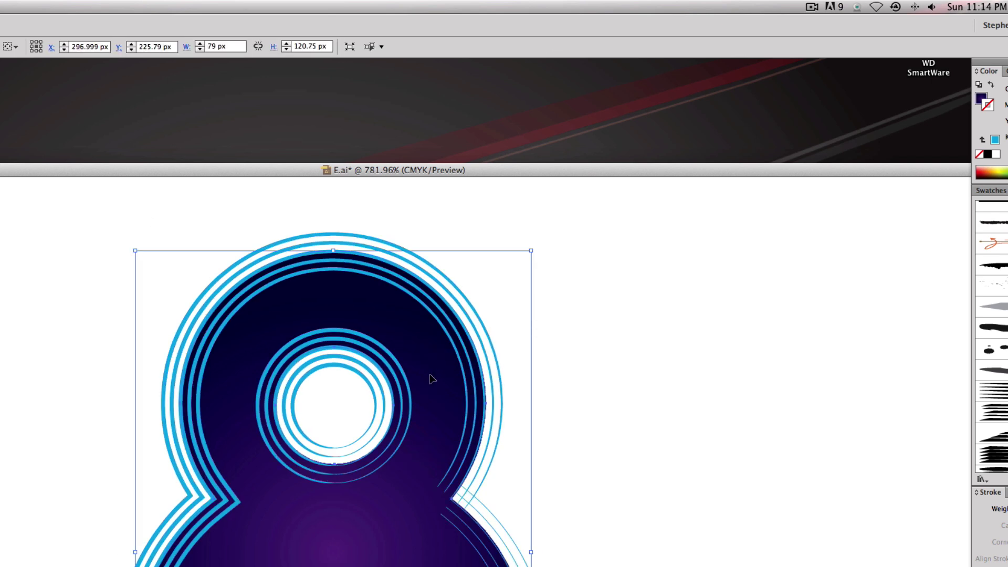
{"action": "left_click_drag", "start_coordinate": [434, 378], "coordinate": [799, 374]}
{"action": "left_click_drag", "start_coordinate": [493, 218], "coordinate": [285, 307]}
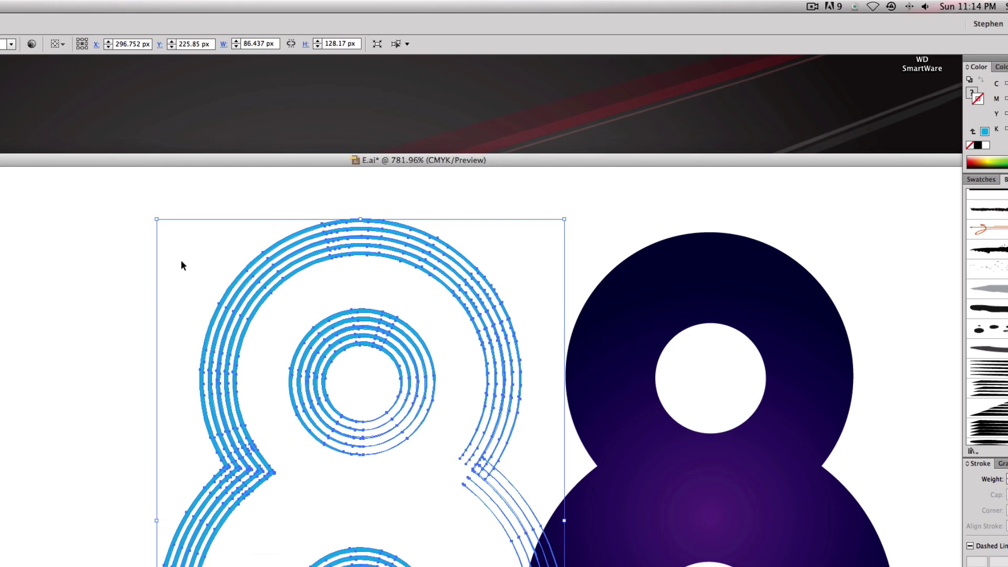
{"action": "left_click", "coordinate": [181, 265]}
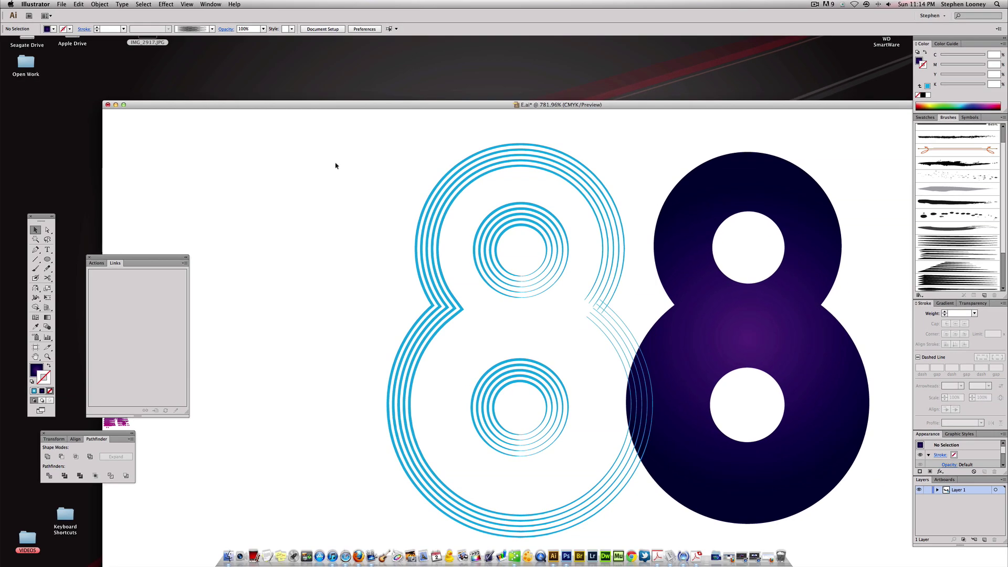
Undo the move, the ungrouping and the stroke outlining of the figure 8
{"action": "key", "text": "super+z"}
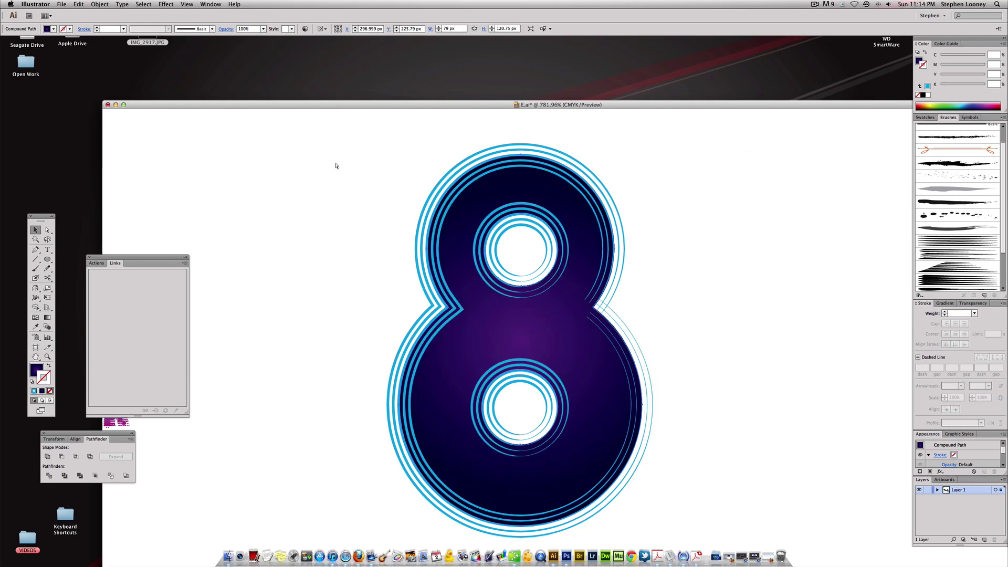
{"action": "key", "text": "super+a"}
{"action": "key", "text": "super+z"}
Draw a rectangle about 148 px wide and 24 px high horizontally across the middle of the figure 8
{"action": "key", "text": "super+minus"}
{"action": "key", "text": "super+minus"}
{"action": "key", "text": "super+minus"}
{"action": "key", "text": "super+minus"}
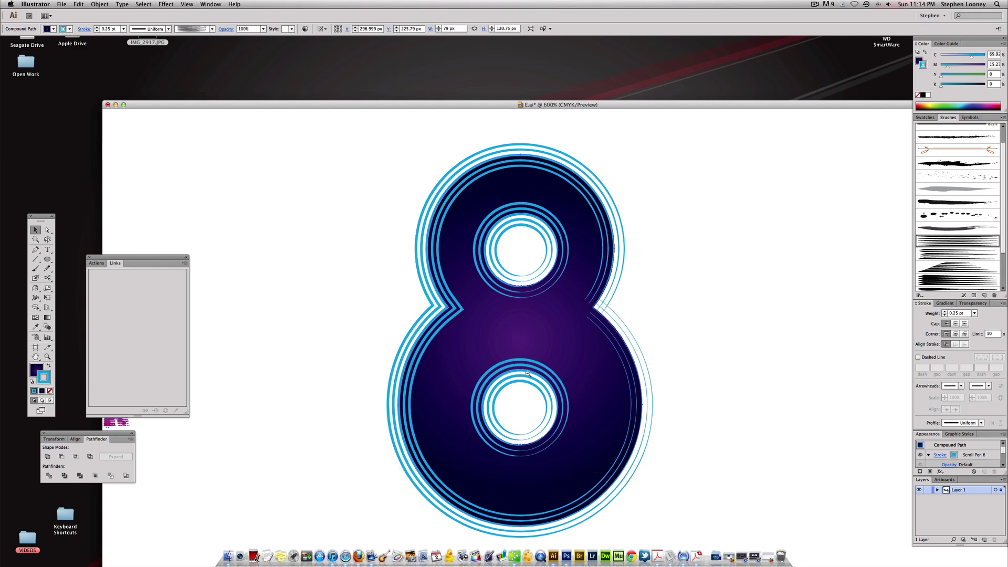
{"action": "left_click_drag", "start_coordinate": [546, 305], "coordinate": [546, 322]}
{"action": "left_click_drag", "start_coordinate": [601, 347], "coordinate": [586, 311]}
{"action": "left_click", "coordinate": [48, 260]}
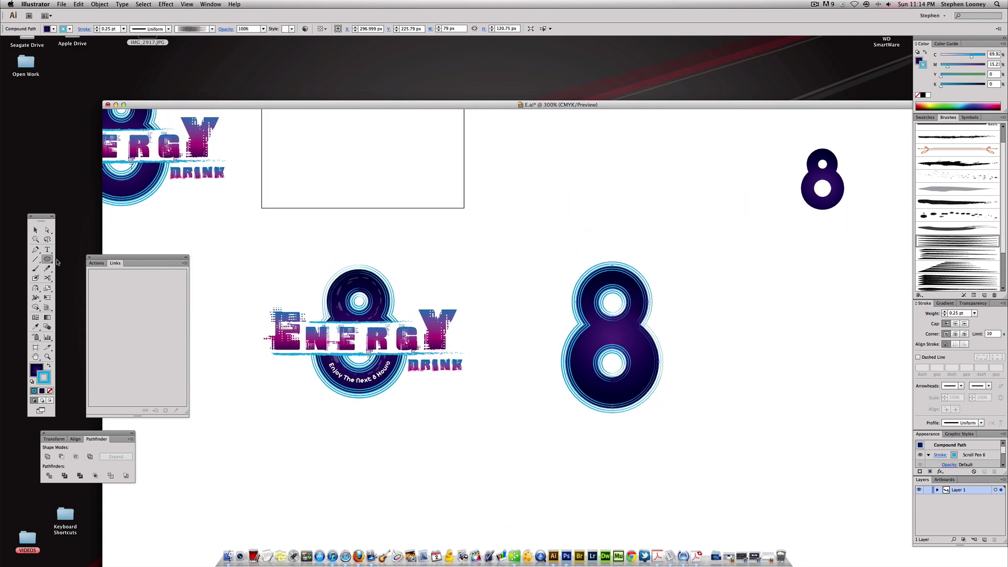
{"action": "left_click_drag", "start_coordinate": [526, 316], "coordinate": [699, 344]}
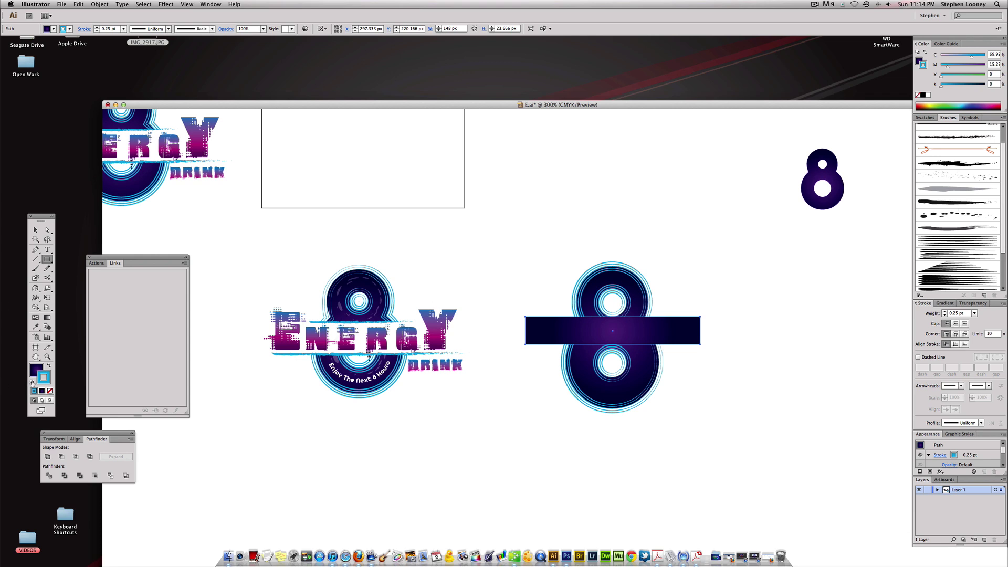
Give the rectangle the default white fill with no stroke, then deselect it
{"action": "left_click", "coordinate": [31, 382]}
{"action": "left_click", "coordinate": [50, 390]}
{"action": "left_click", "coordinate": [35, 229]}
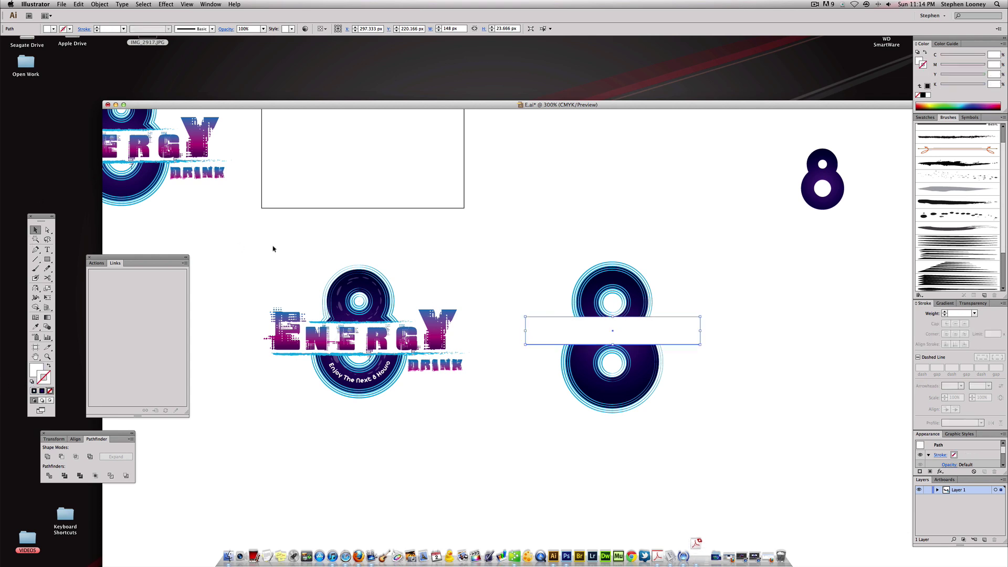
{"action": "left_click", "coordinate": [273, 249]}
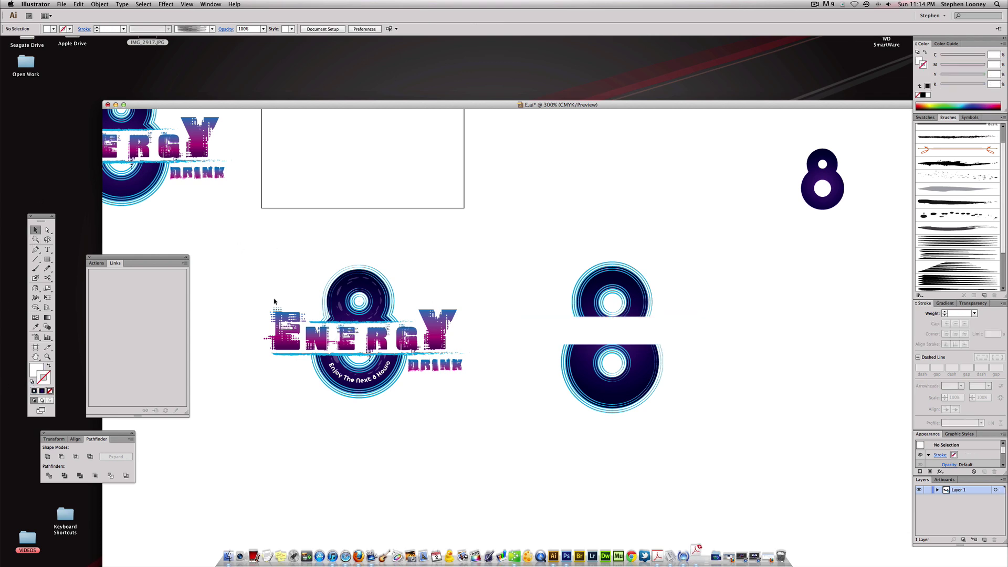
Draw a straight horizontal line about 125 px long along the white band's upper edge
{"action": "left_click", "coordinate": [36, 260]}
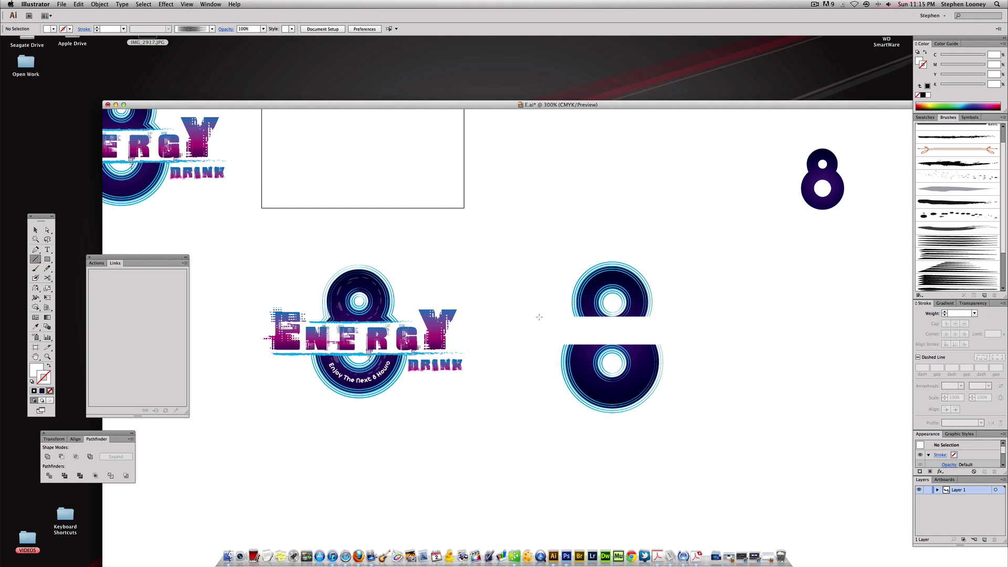
{"action": "left_click_drag", "start_coordinate": [539, 317], "coordinate": [688, 324]}
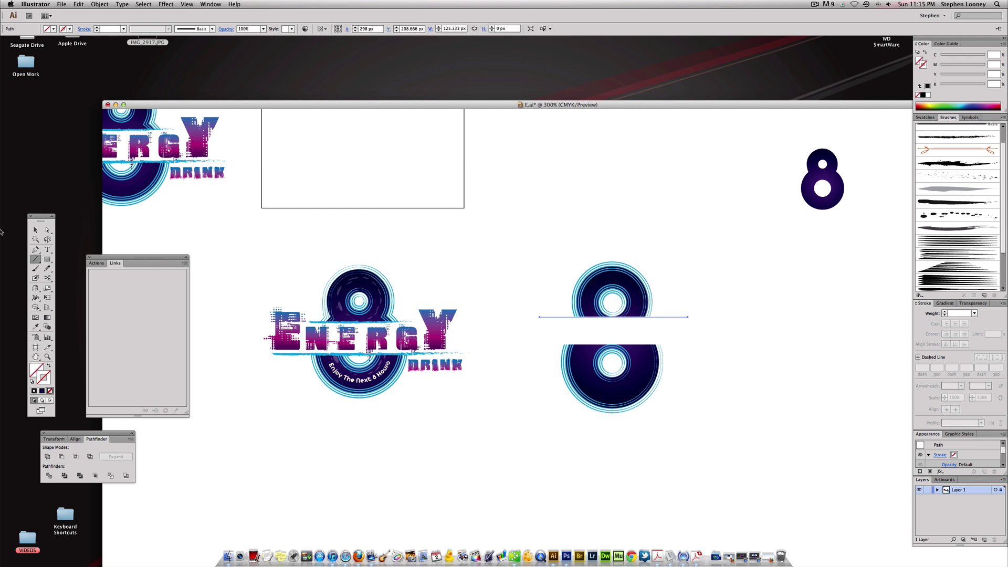
{"action": "left_click", "coordinate": [35, 230]}
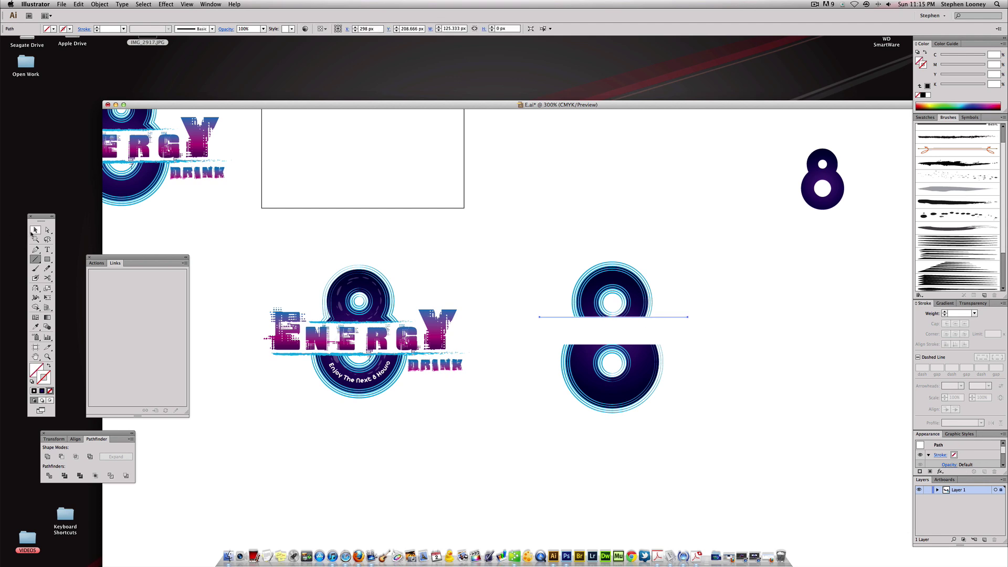
Give the line the logo's light blue as a 1 pt stroke with no fill
{"action": "left_click", "coordinate": [35, 327]}
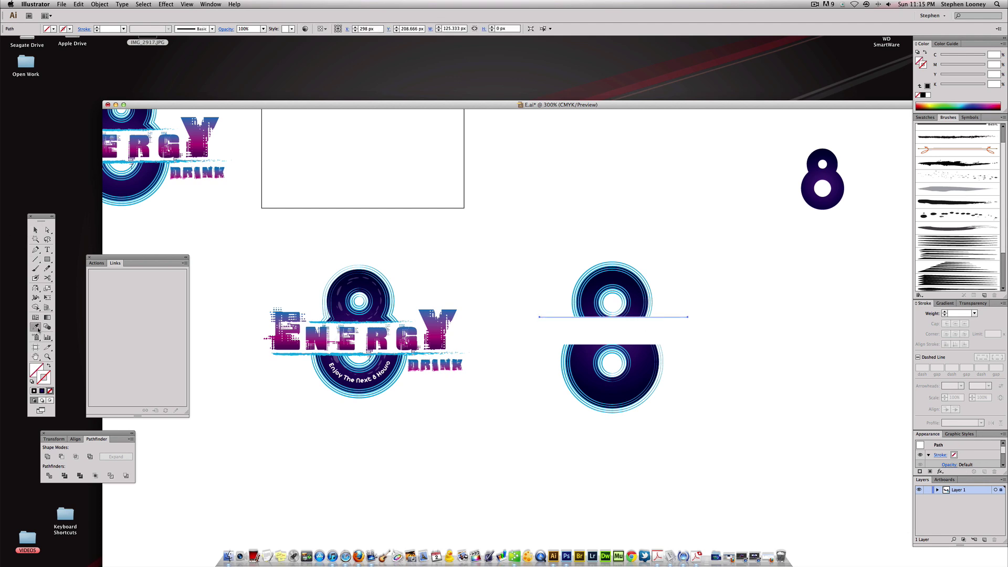
{"action": "left_click", "coordinate": [936, 119]}
{"action": "left_click", "coordinate": [965, 135]}
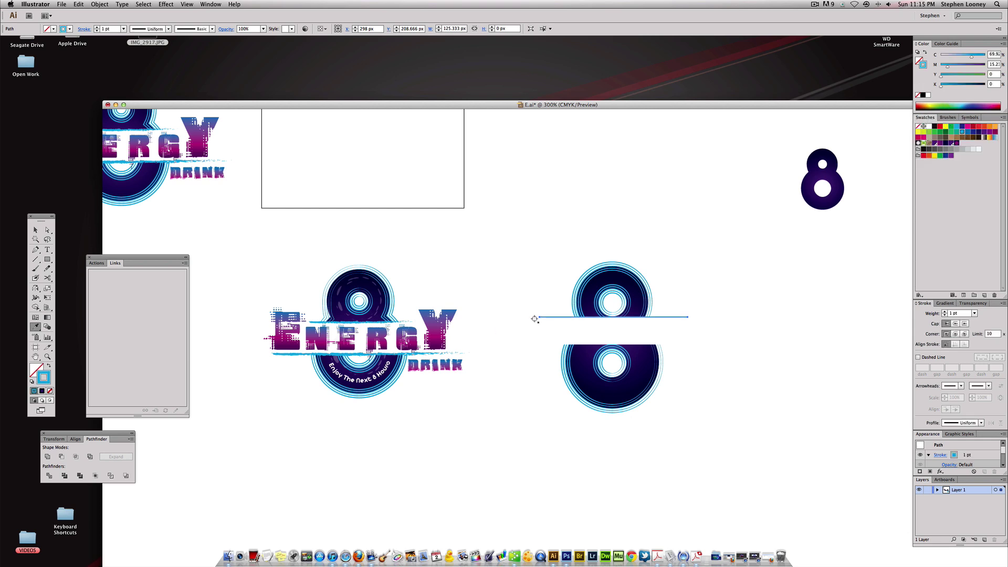
{"action": "left_click", "coordinate": [37, 231]}
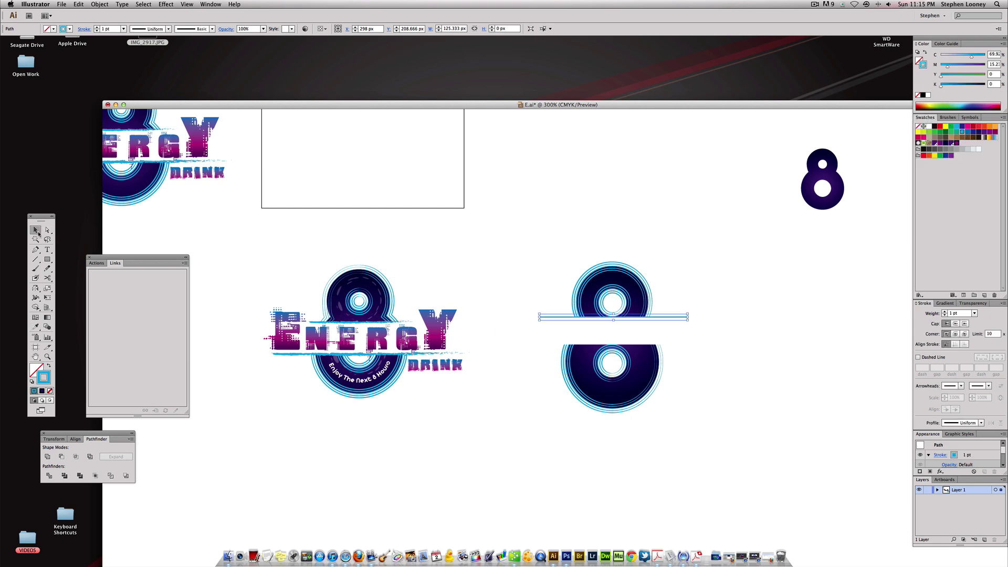
Duplicate the blue line about 23 px lower, onto the white band's lower edge
{"action": "left_click", "coordinate": [557, 322]}
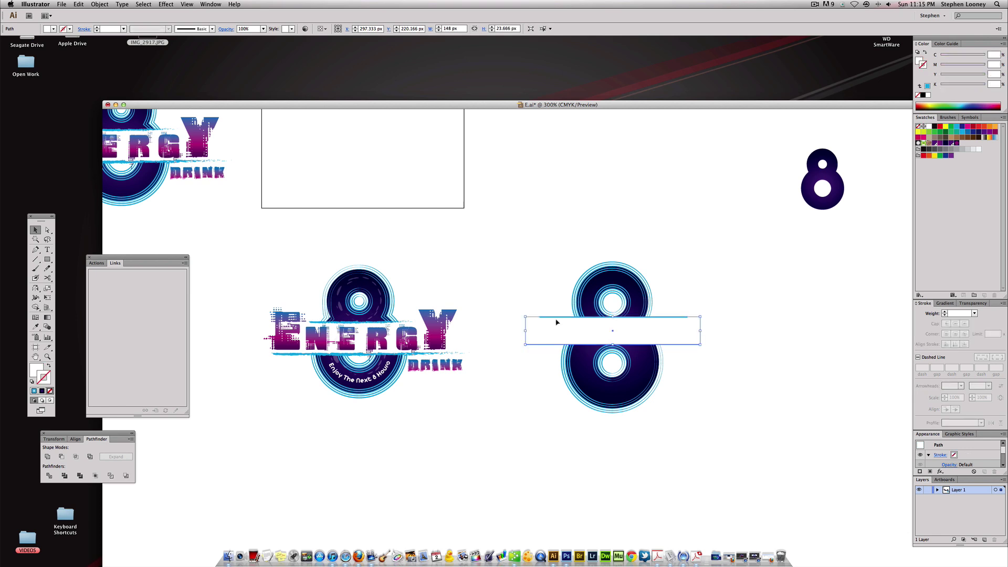
{"action": "key", "text": "super+shift+a"}
{"action": "left_click_drag", "start_coordinate": [557, 317], "coordinate": [556, 344]}
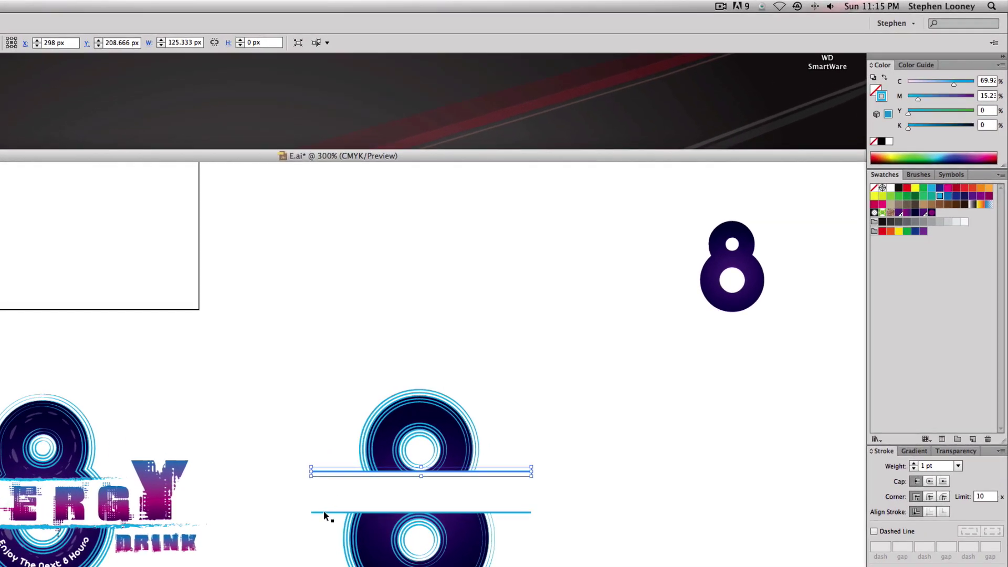
Select both blue lines and apply the thin rough-edged art brush to them
{"action": "left_click", "coordinate": [641, 321]}
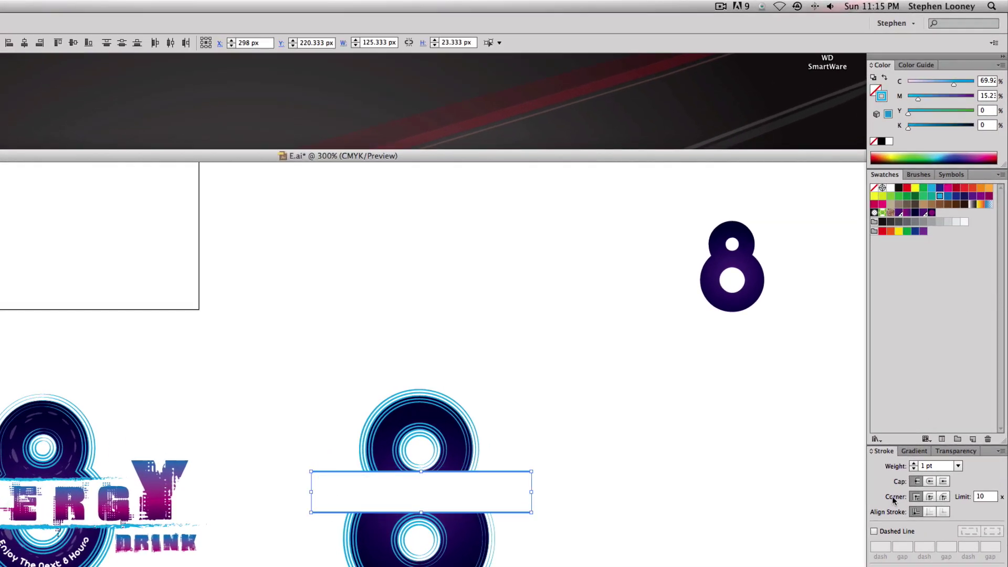
{"action": "left_click", "coordinate": [919, 175]}
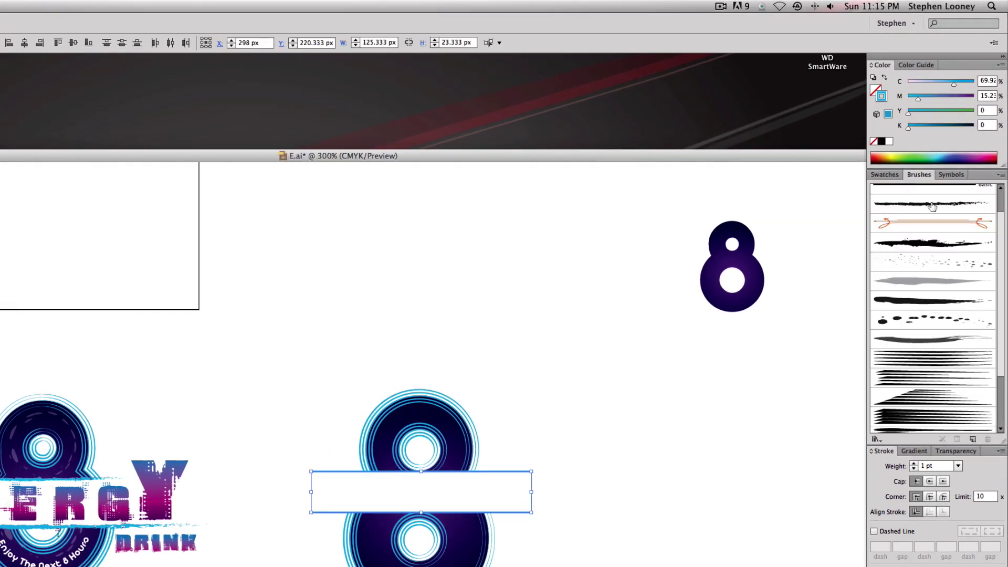
{"action": "left_click", "coordinate": [931, 205]}
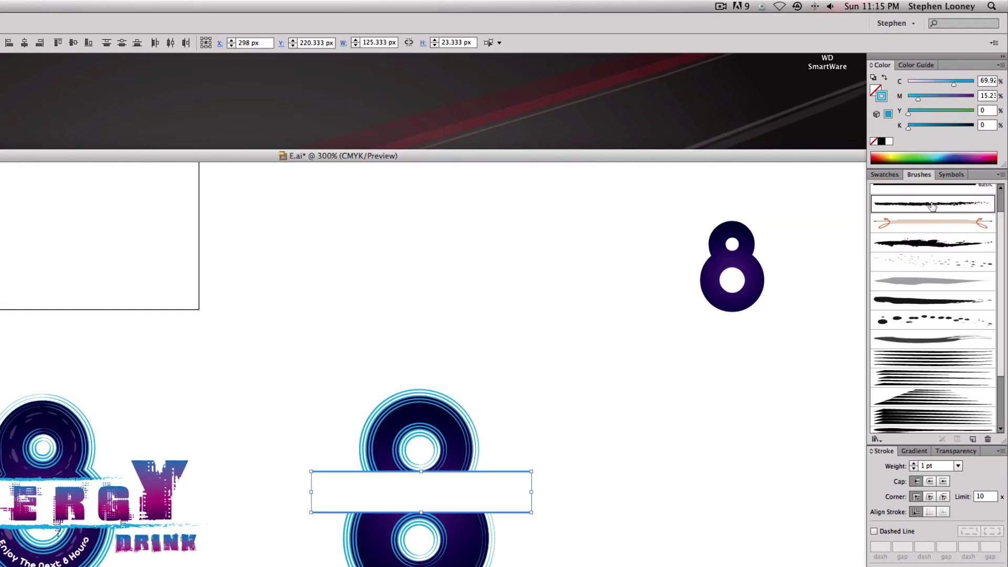
{"action": "left_click", "coordinate": [585, 490]}
{"action": "key", "text": "z"}
{"action": "left_click_drag", "start_coordinate": [92, 388], "coordinate": [487, 532]}
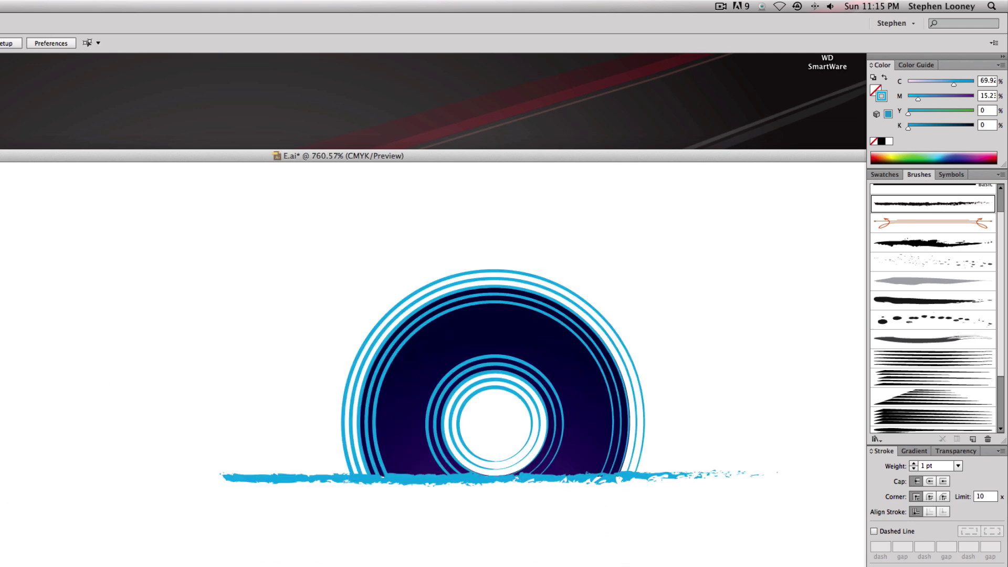
{"action": "left_click", "coordinate": [358, 555], "text": "alt"}
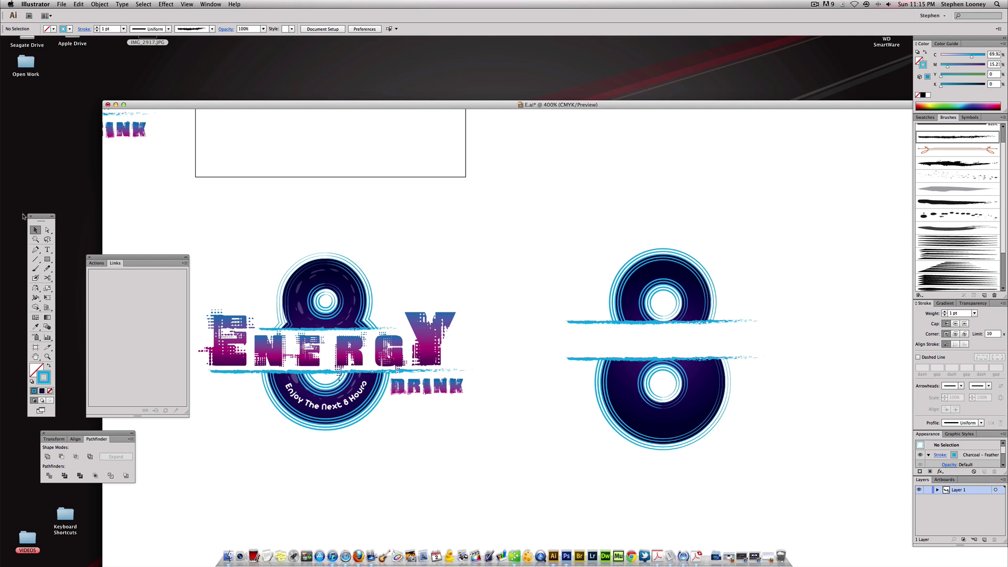
Add the text "ENERGY" in the empty area below and between the two emblems
{"action": "left_click", "coordinate": [47, 250]}
{"action": "left_click", "coordinate": [463, 473]}
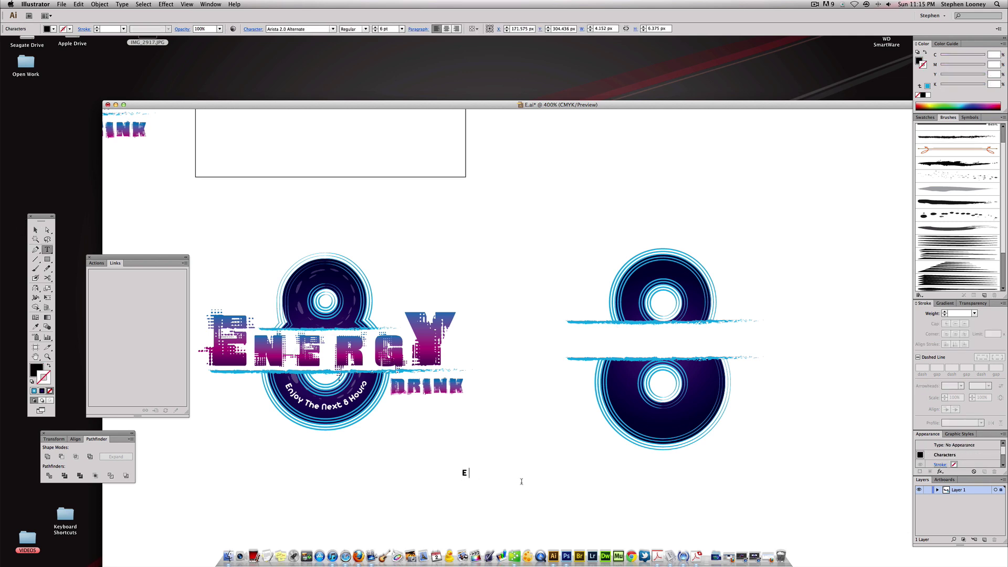
{"action": "key", "text": "Escape"}
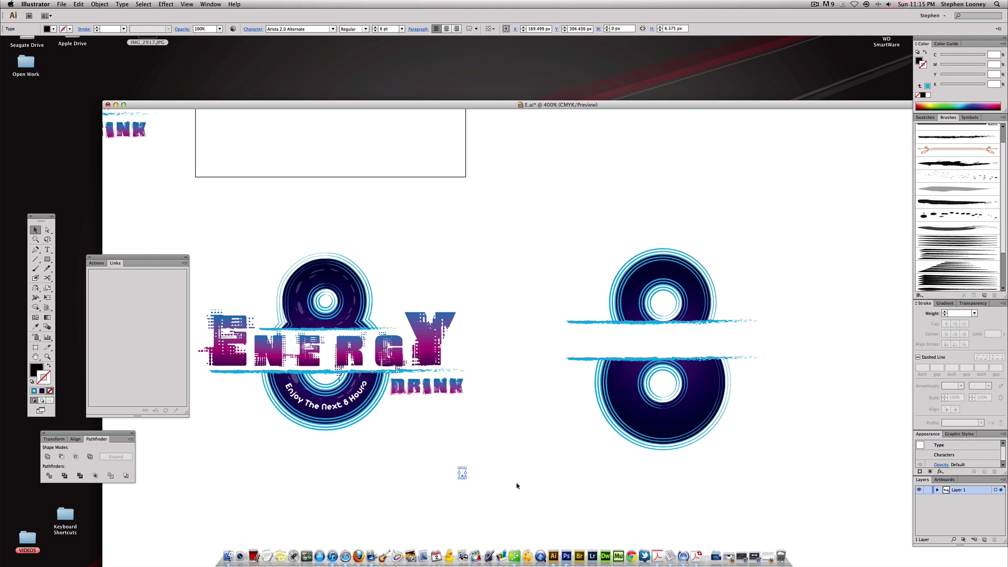
{"action": "double_click", "coordinate": [462, 474]}
{"action": "type", "text": "ENERGY"}
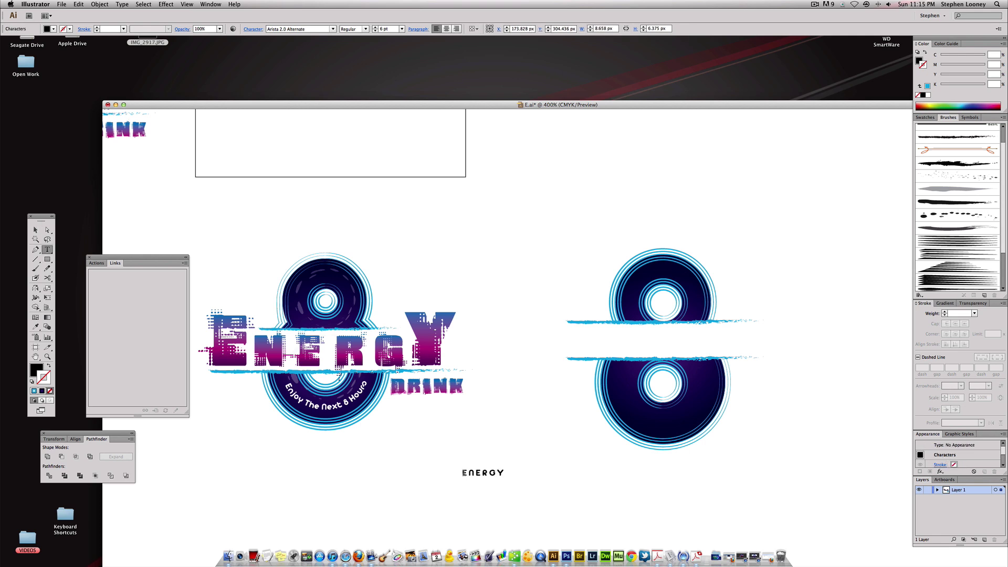
Set the ENERGY text in the Gling font and scale it up to about 20.5 pt
{"action": "key", "text": "super+a"}
{"action": "left_click", "coordinate": [298, 29]}
{"action": "type", "text": "G"}
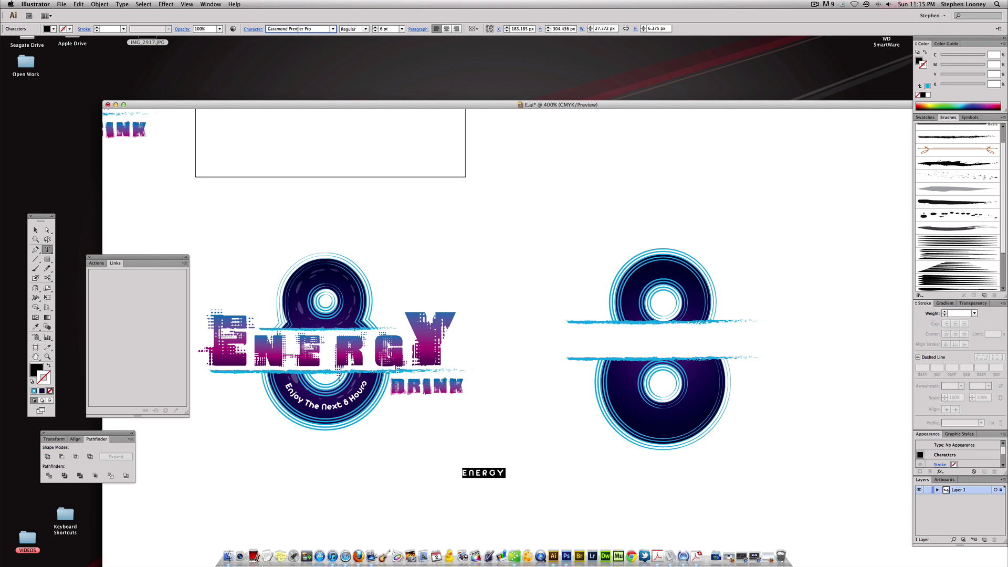
{"action": "left_click", "coordinate": [331, 29]}
{"action": "left_click", "coordinate": [300, 108]}
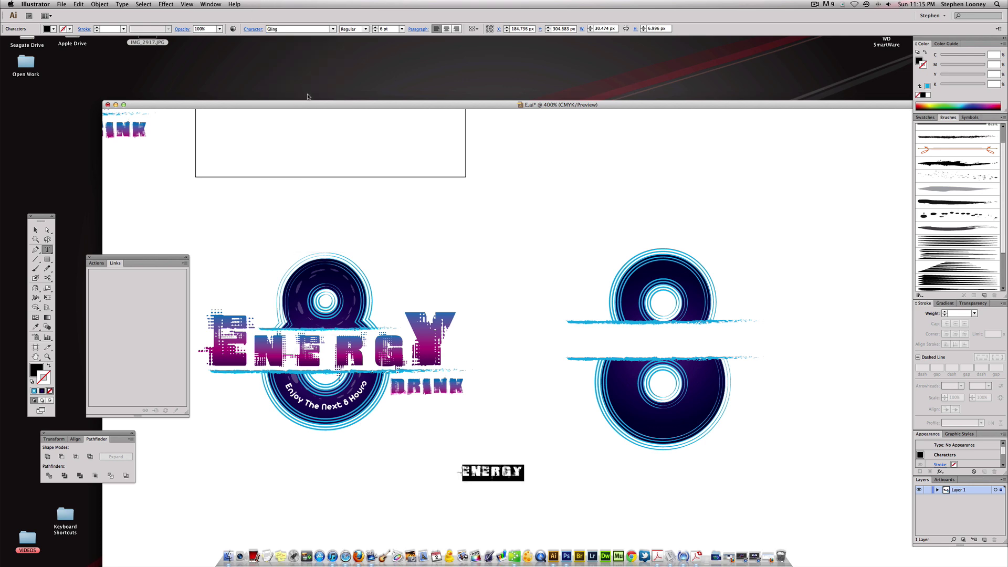
{"action": "key", "text": "Escape"}
{"action": "left_click_drag", "start_coordinate": [526, 463], "coordinate": [603, 441]}
Enlarge the first letter E of ENERGY to 36 pt
{"action": "double_click", "coordinate": [425, 470]}
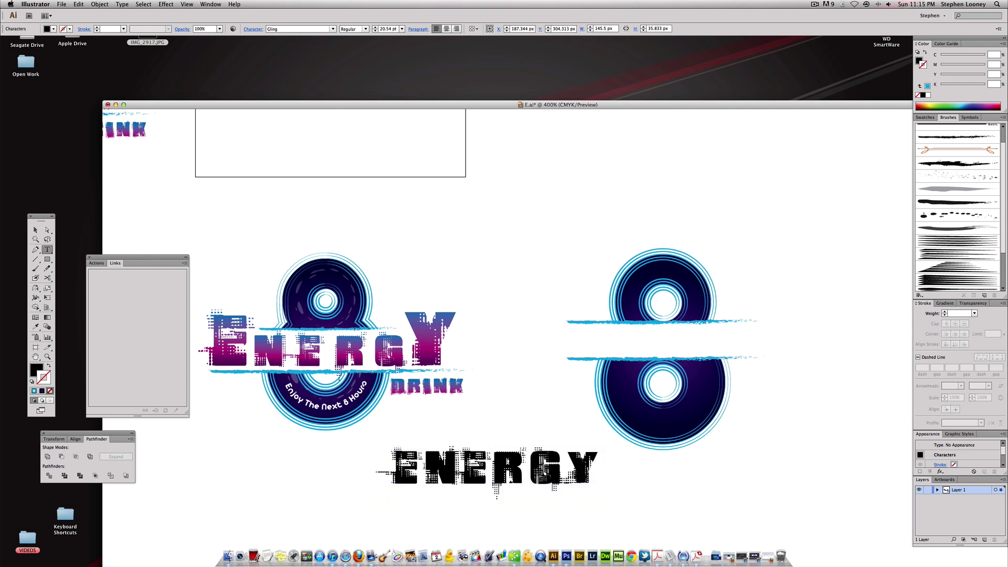
{"action": "left_click_drag", "start_coordinate": [426, 467], "coordinate": [399, 467]}
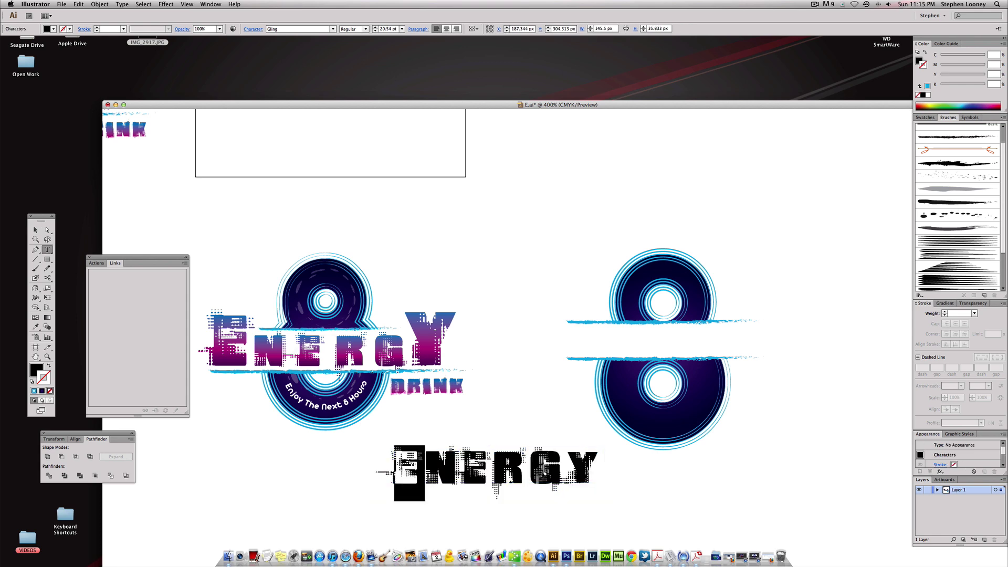
{"action": "left_click", "coordinate": [375, 27]}
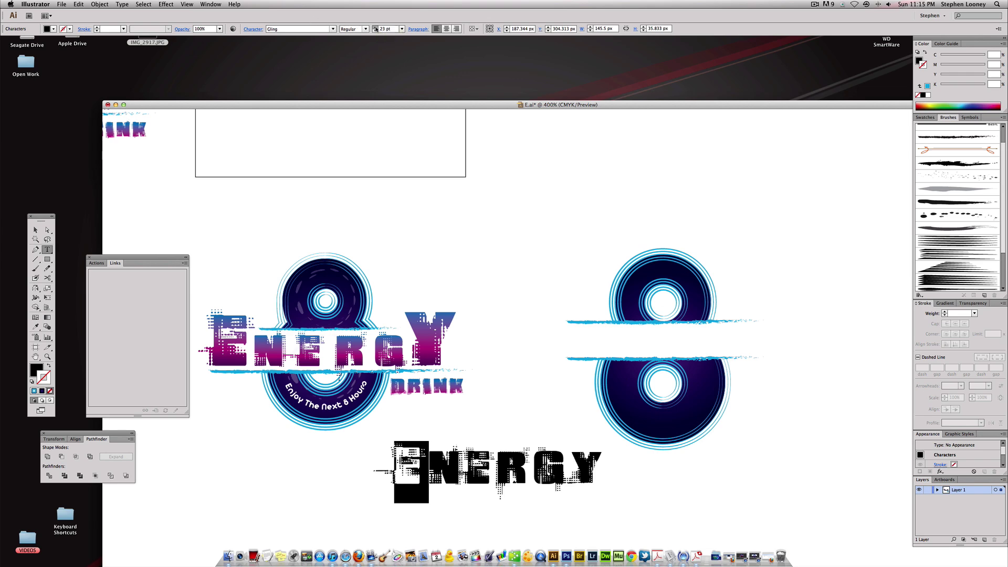
{"action": "left_click", "coordinate": [375, 27]}
{"action": "left_click", "coordinate": [376, 27]}
{"action": "left_click", "coordinate": [375, 29]}
{"action": "left_click", "coordinate": [375, 28]}
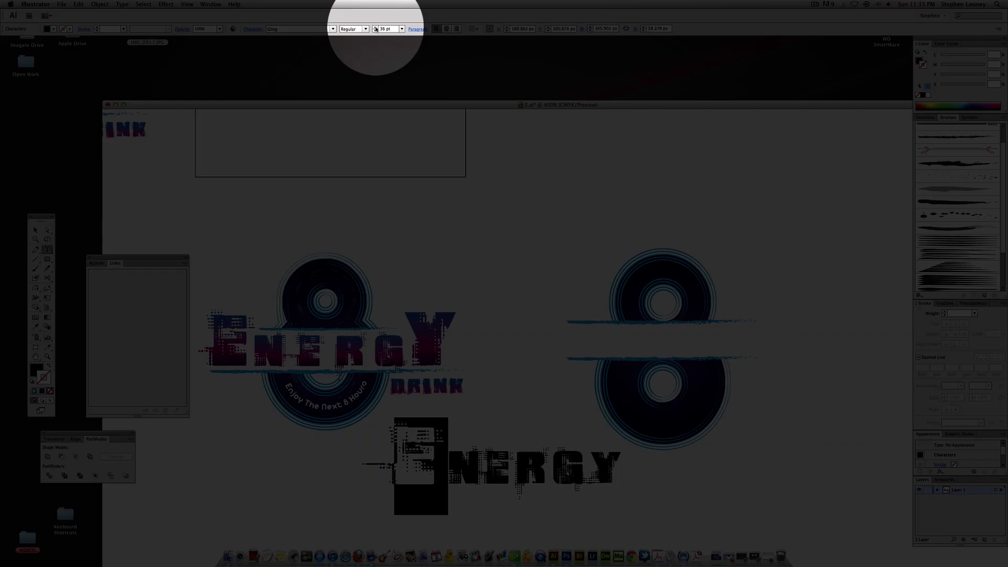
Set the final Y of ENERGY to 36 pt
{"action": "left_click_drag", "start_coordinate": [616, 473], "coordinate": [591, 474]}
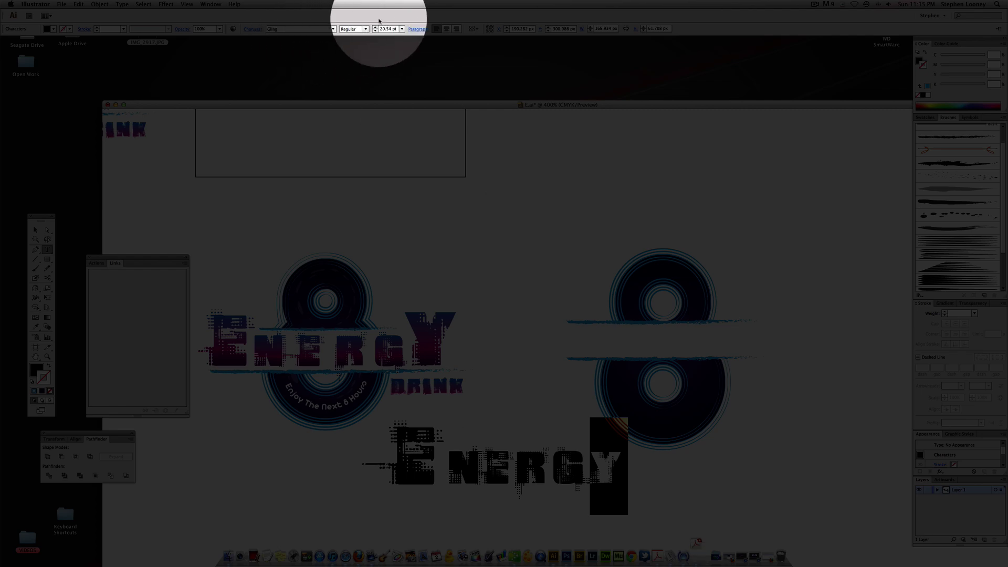
{"action": "left_click", "coordinate": [384, 28]}
{"action": "type", "text": "36"}
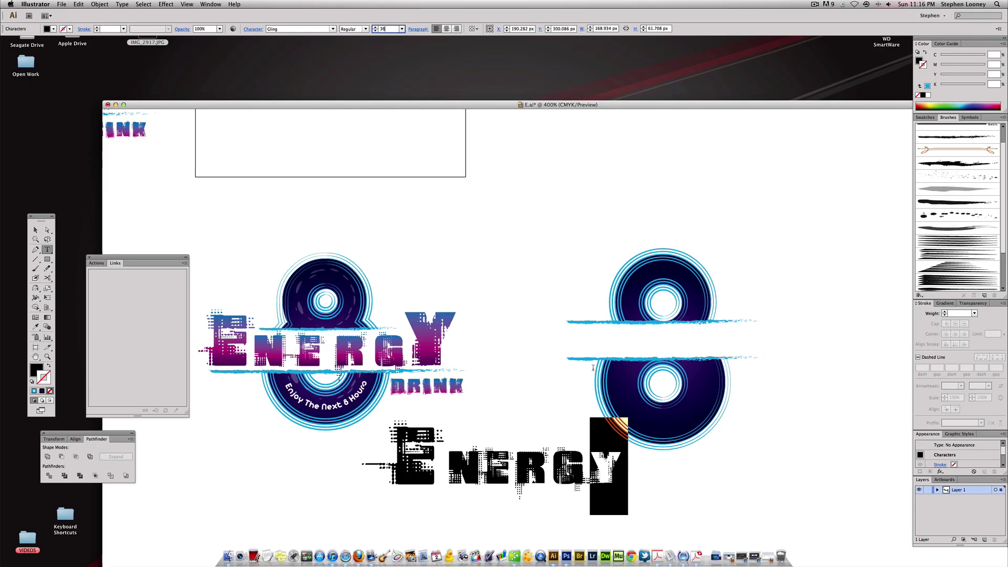
{"action": "key", "text": "Return"}
{"action": "key", "text": "Escape"}
Move the ENERGY text onto the white band across the new emblem and scale it down slightly
{"action": "left_click", "coordinate": [532, 366]}
{"action": "left_click_drag", "start_coordinate": [547, 468], "coordinate": [694, 344]}
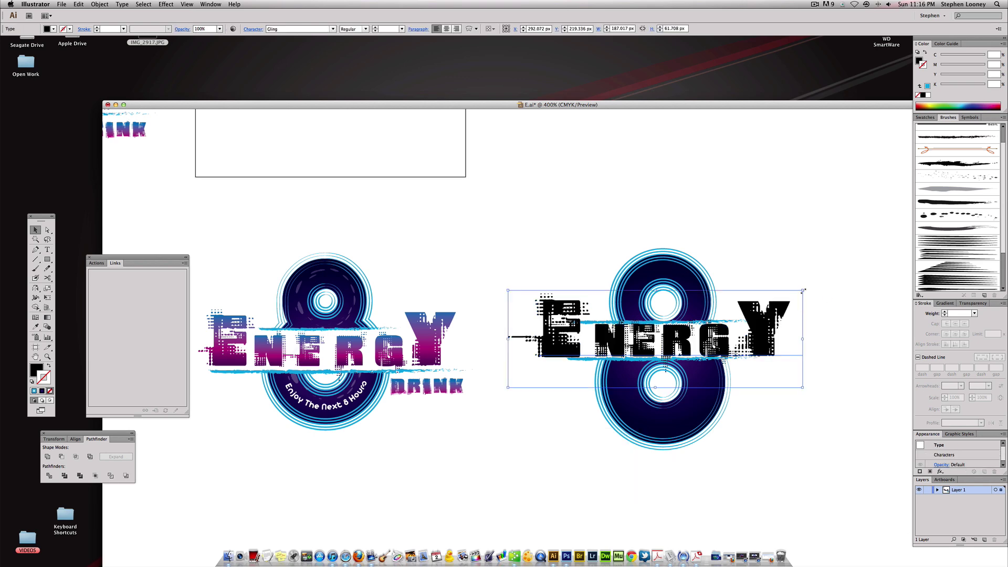
{"action": "left_click_drag", "start_coordinate": [803, 289], "coordinate": [791, 295]}
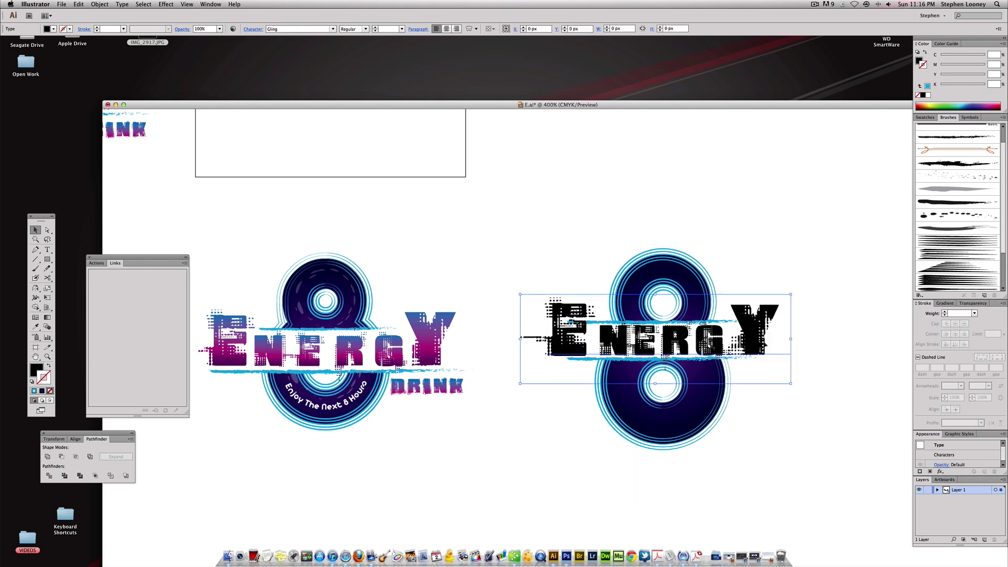
Stretch the white band symmetrically to about 31 px high and move both blue lines out to its new edges
{"action": "left_click", "coordinate": [656, 329]}
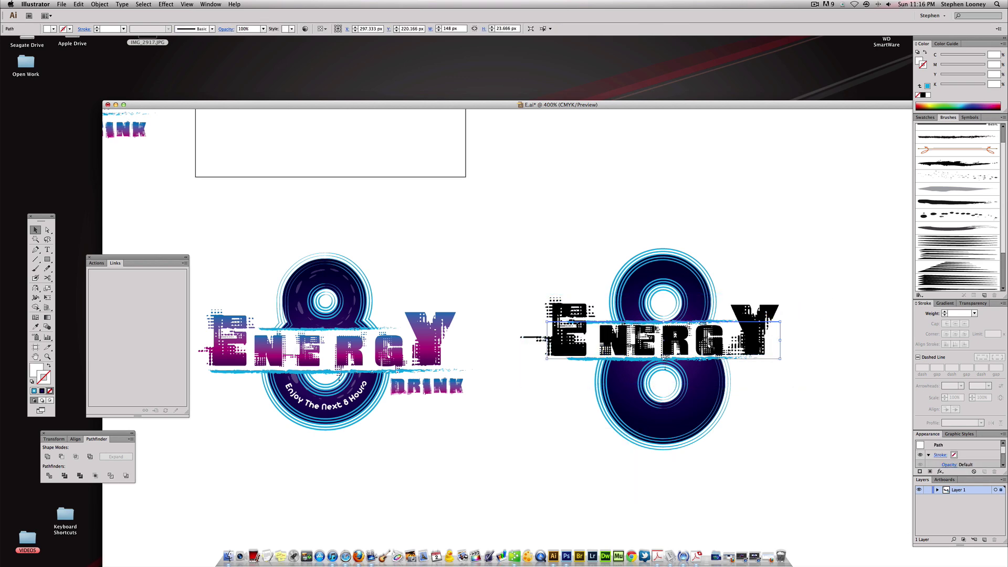
{"action": "left_click_drag", "start_coordinate": [663, 321], "coordinate": [664, 315]}
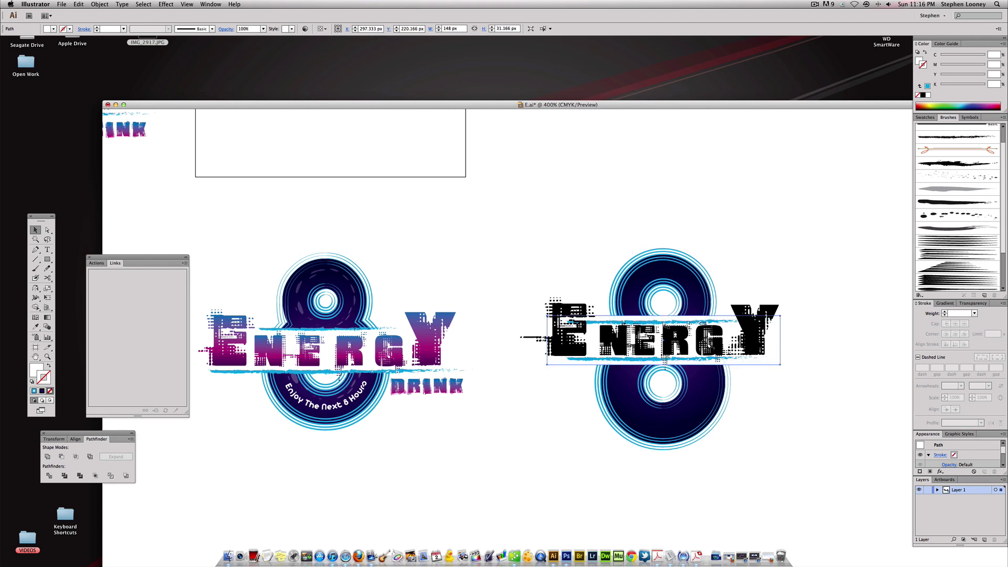
{"action": "left_click", "coordinate": [664, 320]}
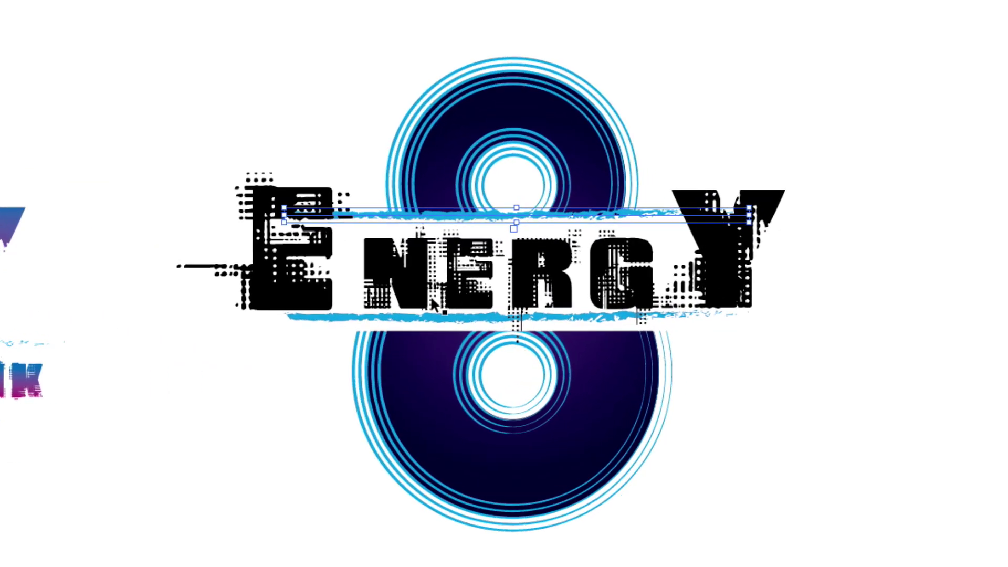
{"action": "left_click_drag", "start_coordinate": [421, 314], "coordinate": [423, 329]}
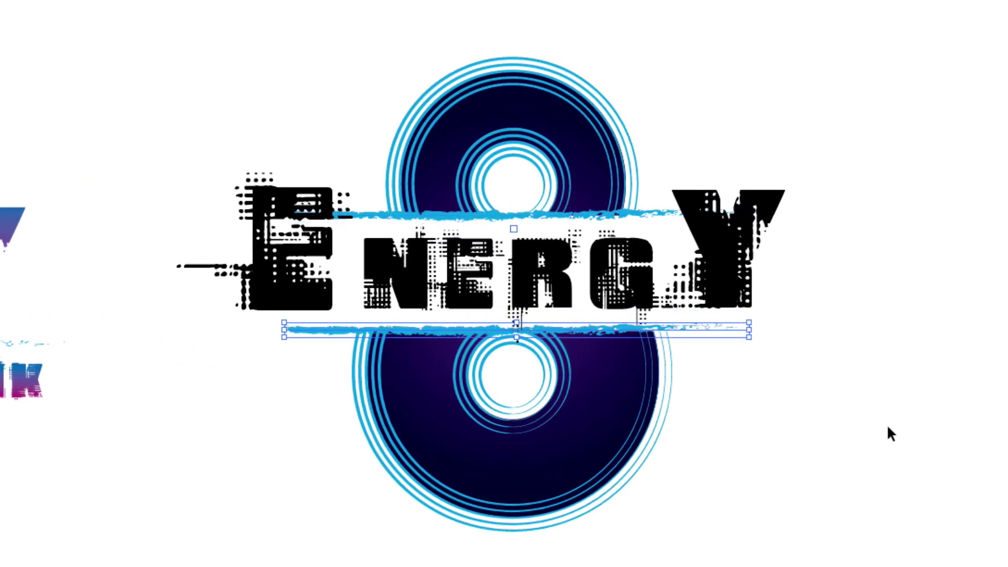
{"action": "left_click", "coordinate": [888, 427]}
Scale the ENERGY text up slightly so it fills more of the taller white band
{"action": "left_click_drag", "start_coordinate": [780, 406], "coordinate": [776, 431]}
{"action": "left_click", "coordinate": [629, 307]}
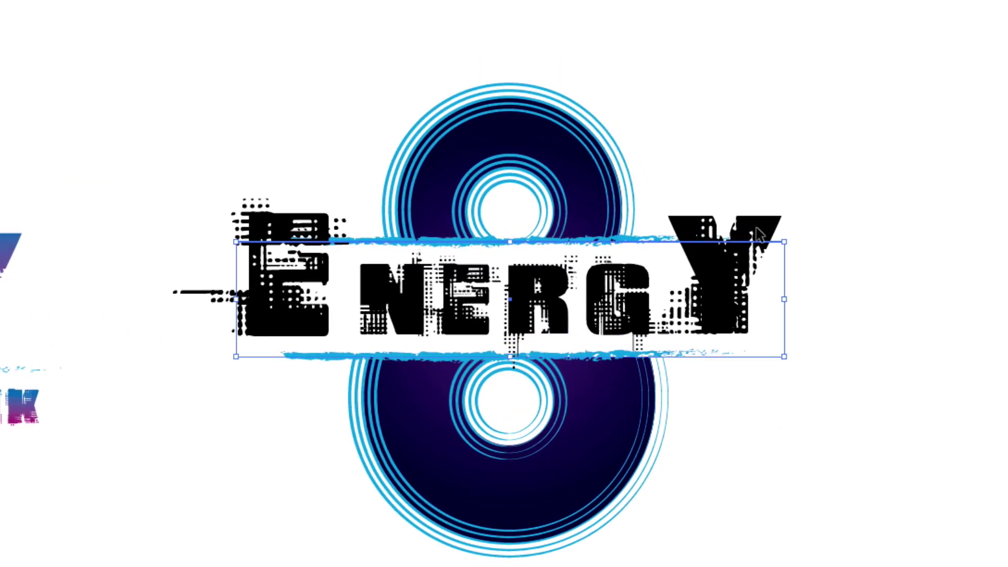
{"action": "key", "text": "ctrl+shift+a"}
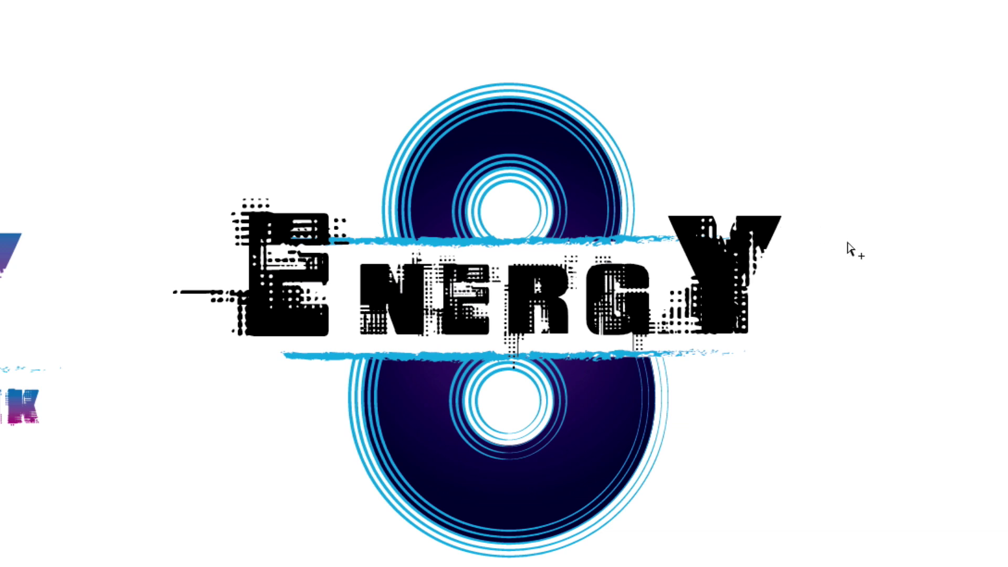
{"action": "left_click", "coordinate": [778, 218]}
{"action": "left_click_drag", "start_coordinate": [810, 193], "coordinate": [829, 181]}
{"action": "left_click", "coordinate": [837, 278]}
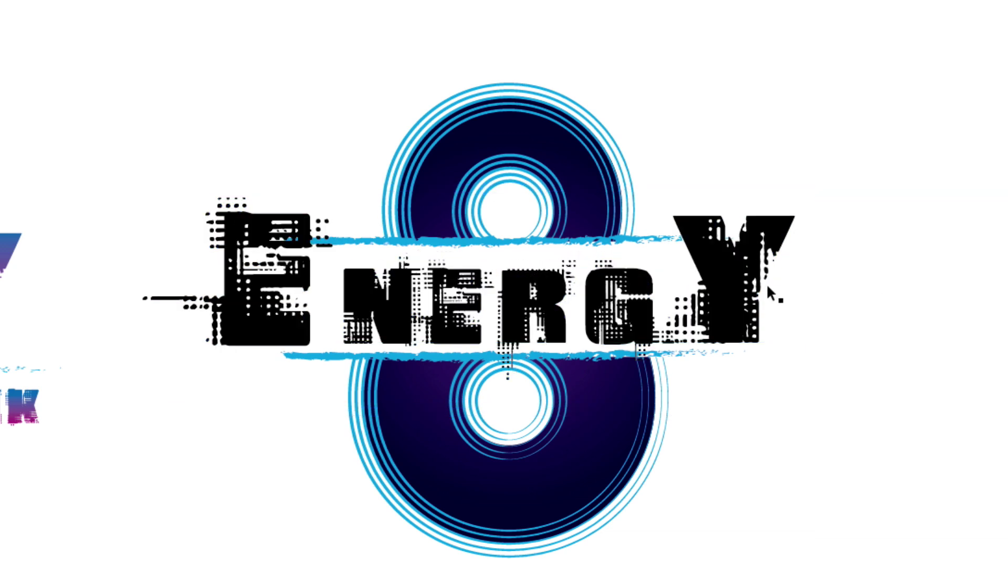
Tighten the gap between the E and N of ENERGY and enlarge the whole word a little more
{"action": "left_click", "coordinate": [748, 291]}
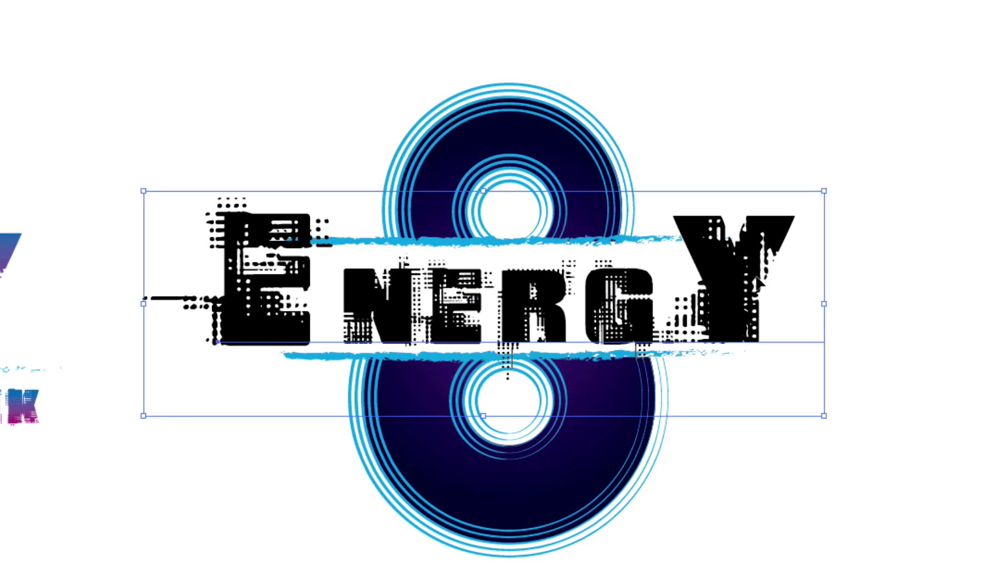
{"action": "double_click", "coordinate": [357, 311]}
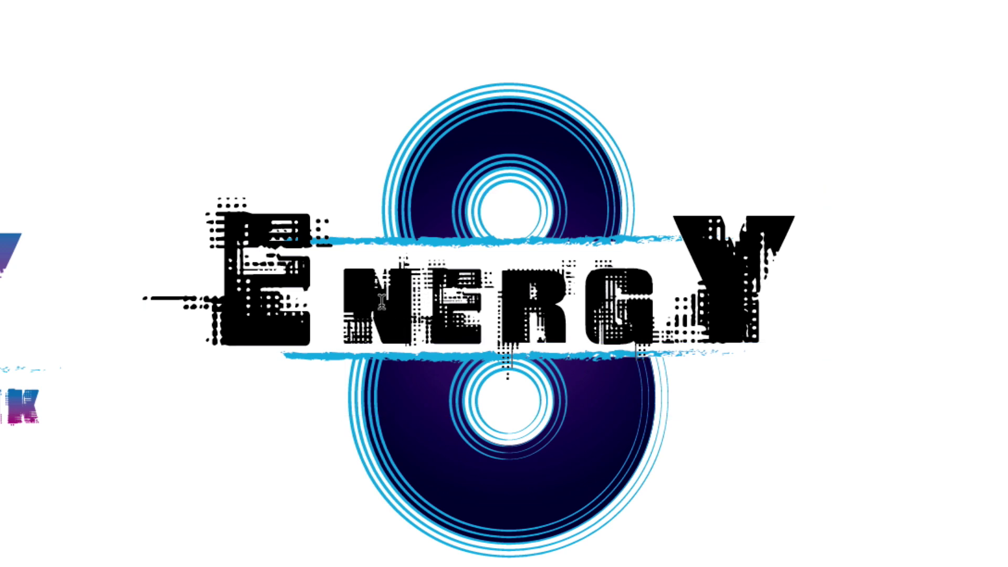
{"action": "key", "text": "alt+Left"}
{"action": "key", "text": "alt+Left"}
{"action": "key", "text": "Escape"}
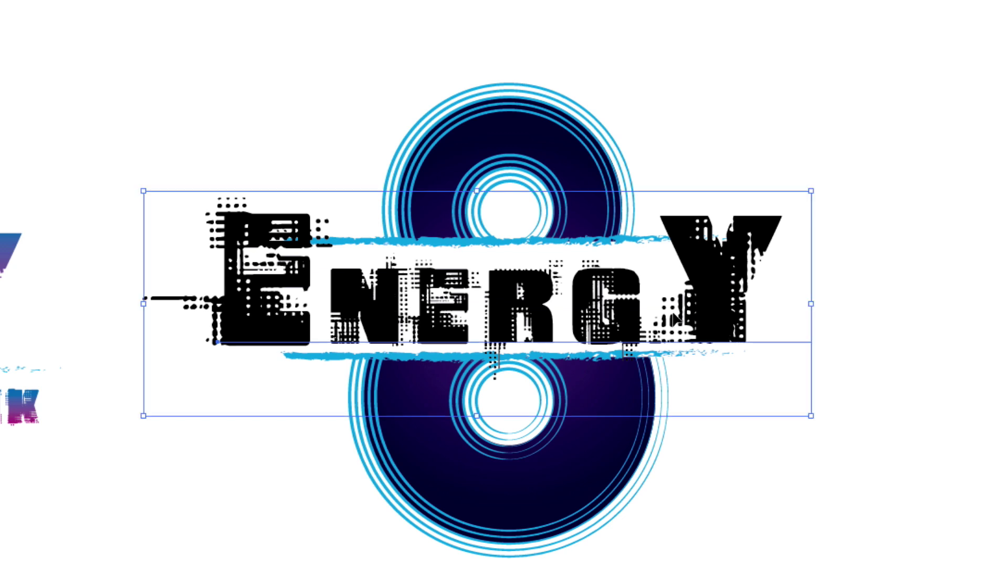
{"action": "left_click_drag", "start_coordinate": [811, 192], "coordinate": [843, 178]}
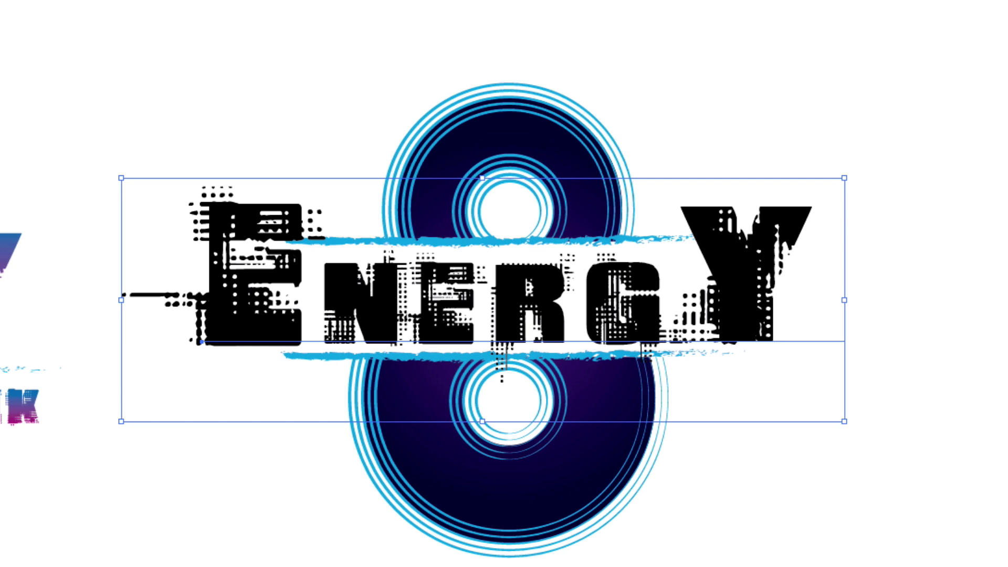
Convert the ENERGY text to outlines and fill it with the blue-to-magenta gradient sampled from the original wordmark
{"action": "key", "text": "ctrl+shift+o"}
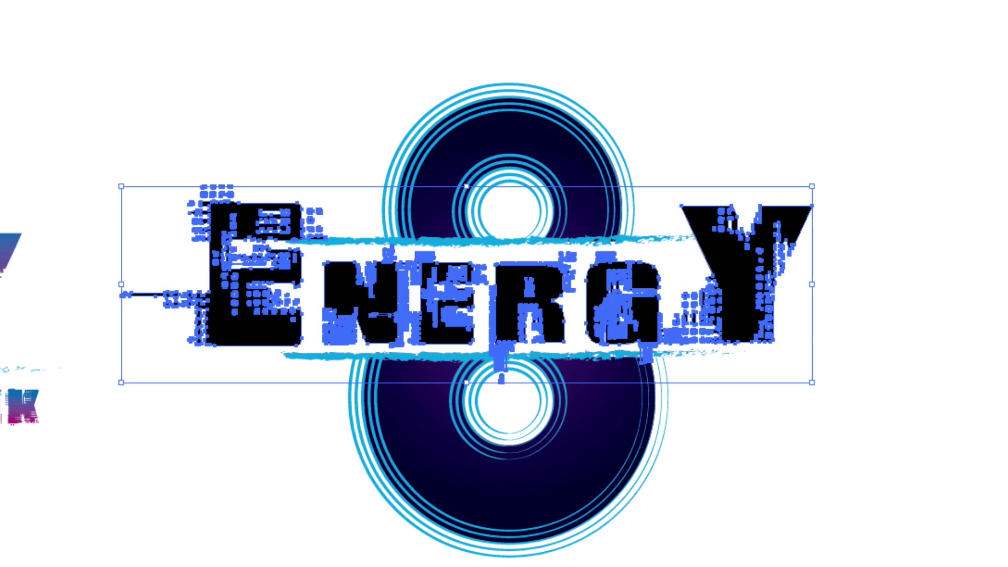
{"action": "left_click", "coordinate": [115, 61]}
{"action": "left_click", "coordinate": [243, 225]}
{"action": "key", "text": "ctrl+shift+b"}
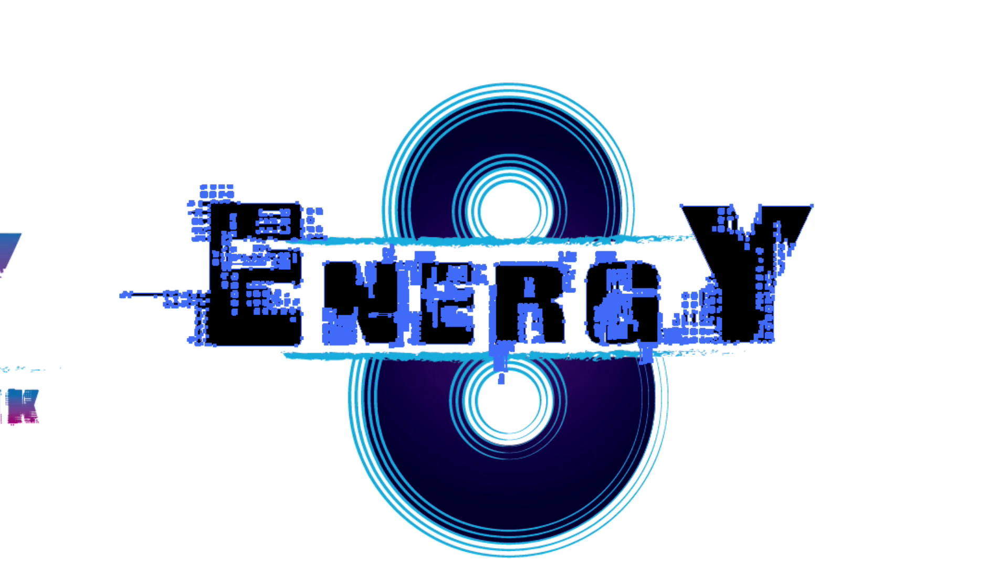
{"action": "left_click", "coordinate": [9, 247]}
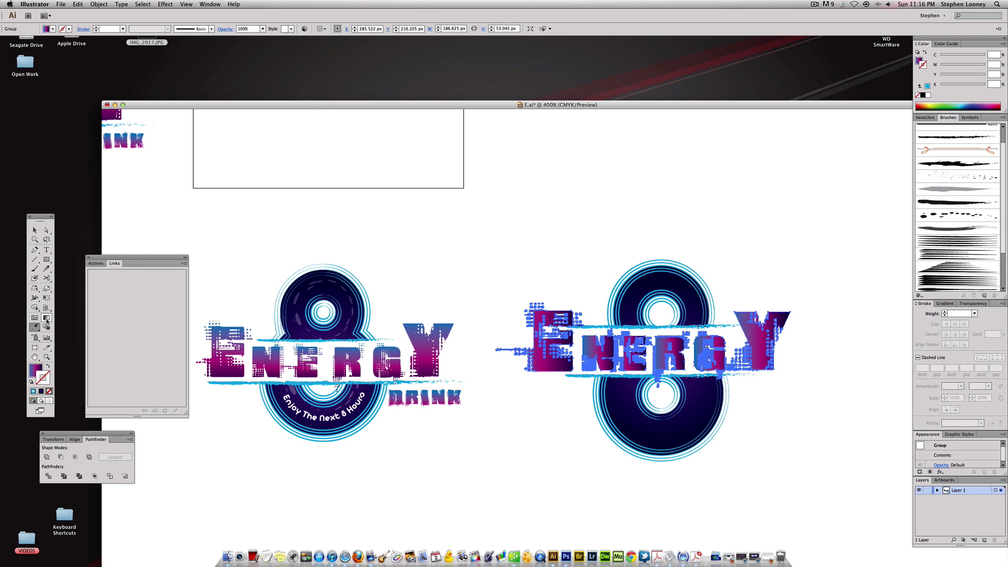
{"action": "left_click", "coordinate": [46, 318]}
{"action": "left_click", "coordinate": [565, 341]}
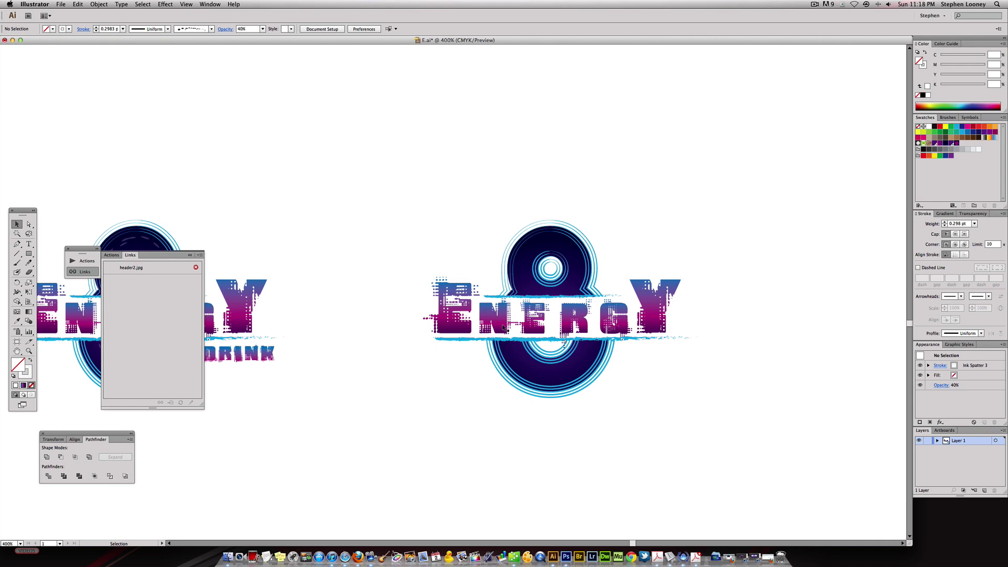
Add the text "DRINK" below the emblem and give it the same distressed font as ENERGY
{"action": "left_click_drag", "start_coordinate": [474, 326], "coordinate": [468, 331]}
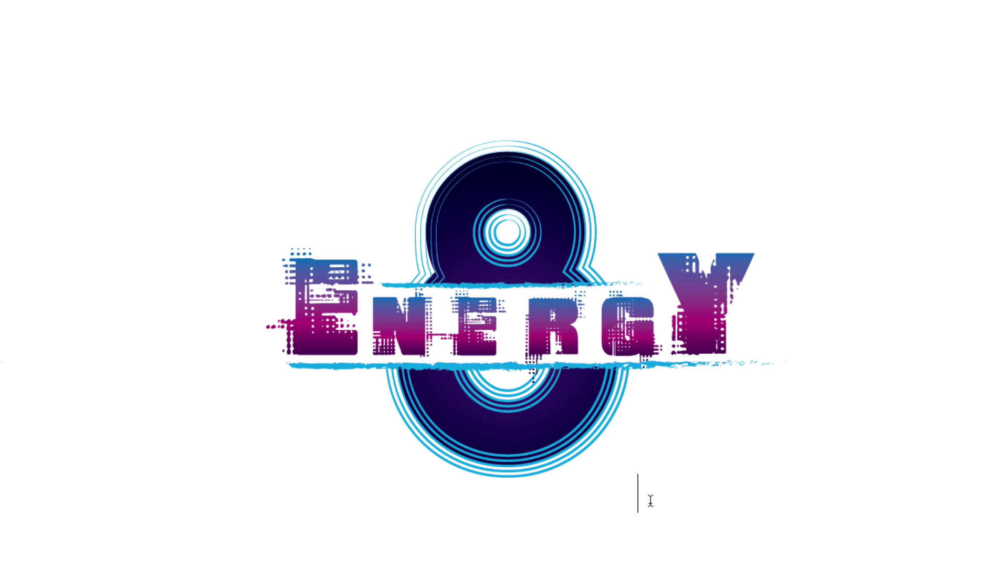
{"action": "type", "text": "DREIN"}
{"action": "key", "text": "BackSpace"}
{"action": "key", "text": "BackSpace"}
{"action": "key", "text": "BackSpace"}
{"action": "type", "text": "IUBN"}
{"action": "key", "text": "BackSpace"}
{"action": "key", "text": "BackSpace"}
{"action": "key", "text": "BackSpace"}
{"action": "type", "text": "NK"}
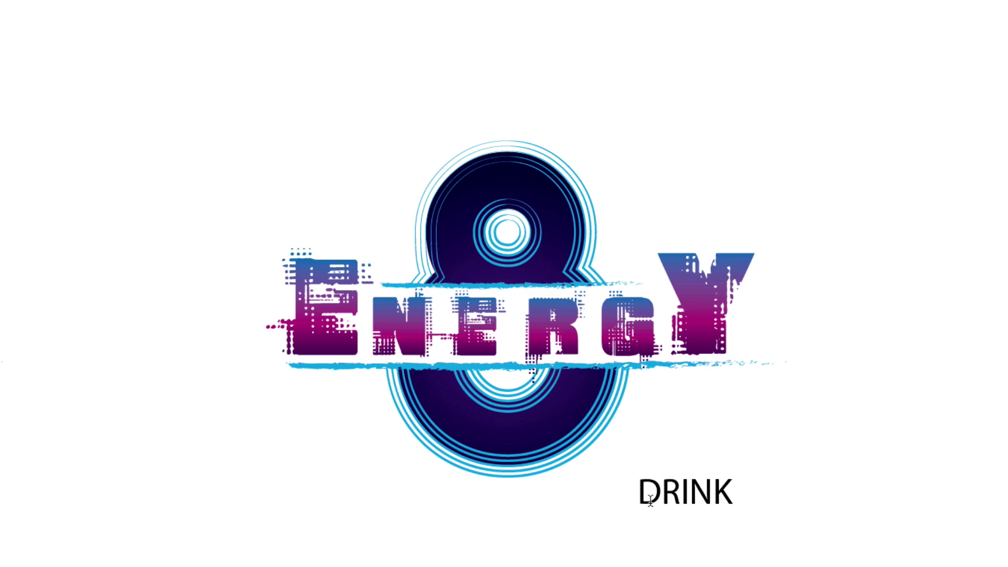
{"action": "key", "text": "Escape"}
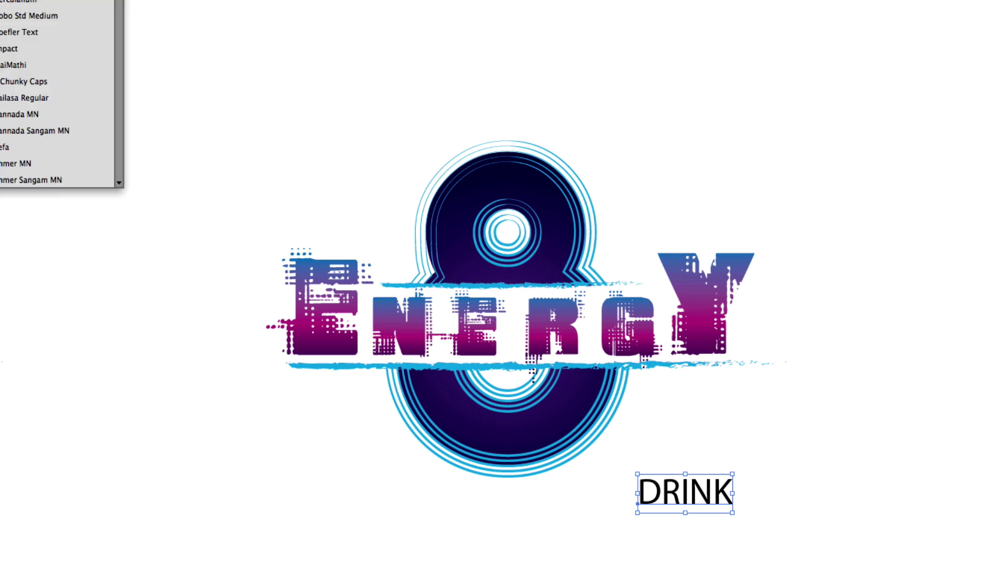
{"action": "left_click", "coordinate": [32, 5]}
Move DRINK up under the lower blue line beneath the Y and convert it to outlines
{"action": "left_click_drag", "start_coordinate": [691, 466], "coordinate": [690, 400]}
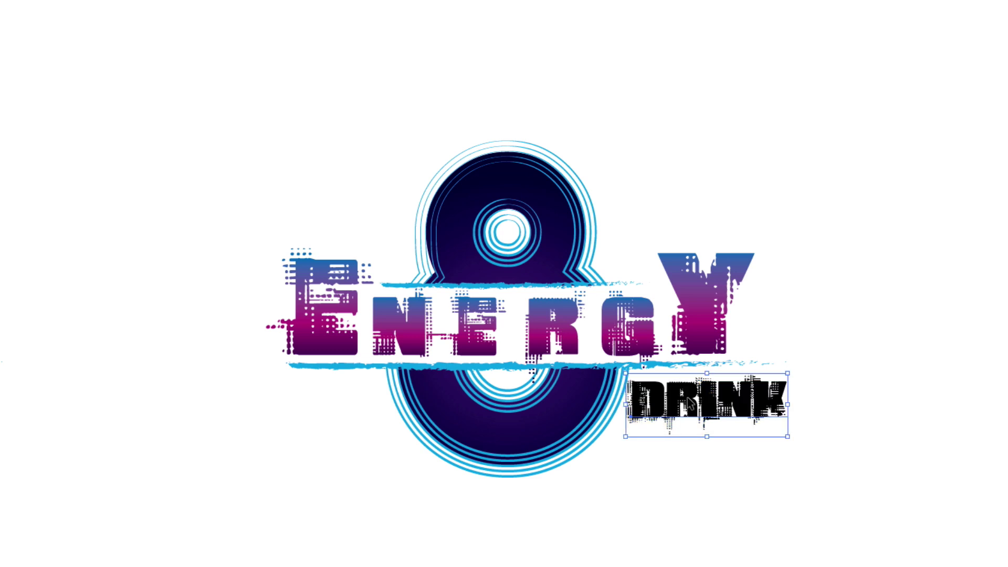
{"action": "key", "text": "ctrl+shift+o"}
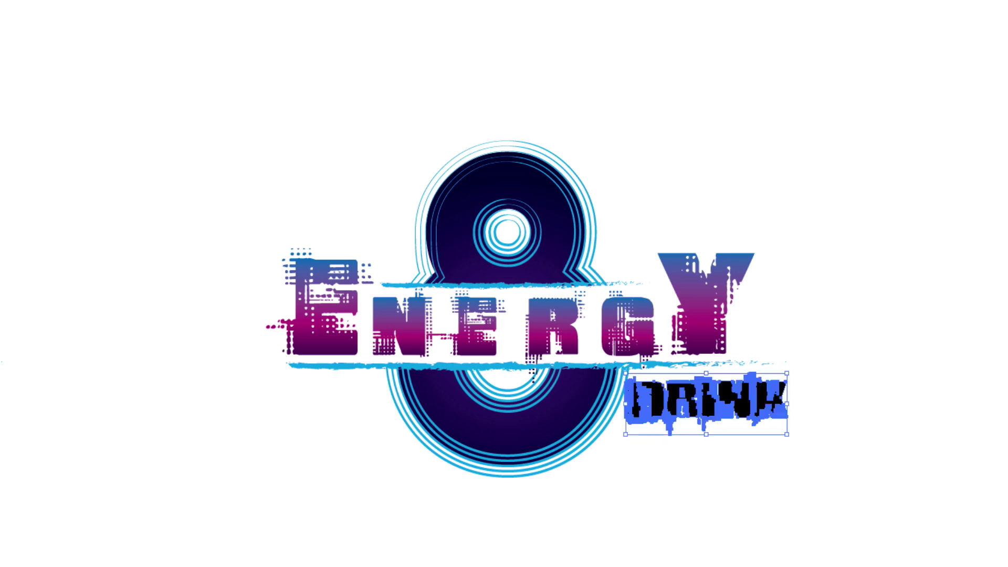
Fill DRINK with the gradient sampled from the ENERGY lettering and run it vertically from blue down to magenta
{"action": "key", "text": "i"}
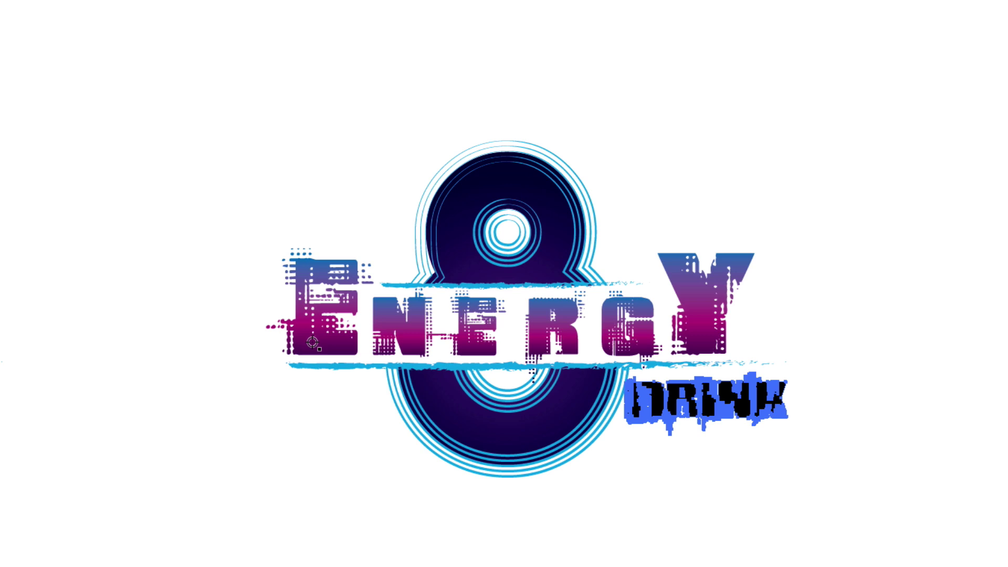
{"action": "left_click", "coordinate": [314, 344]}
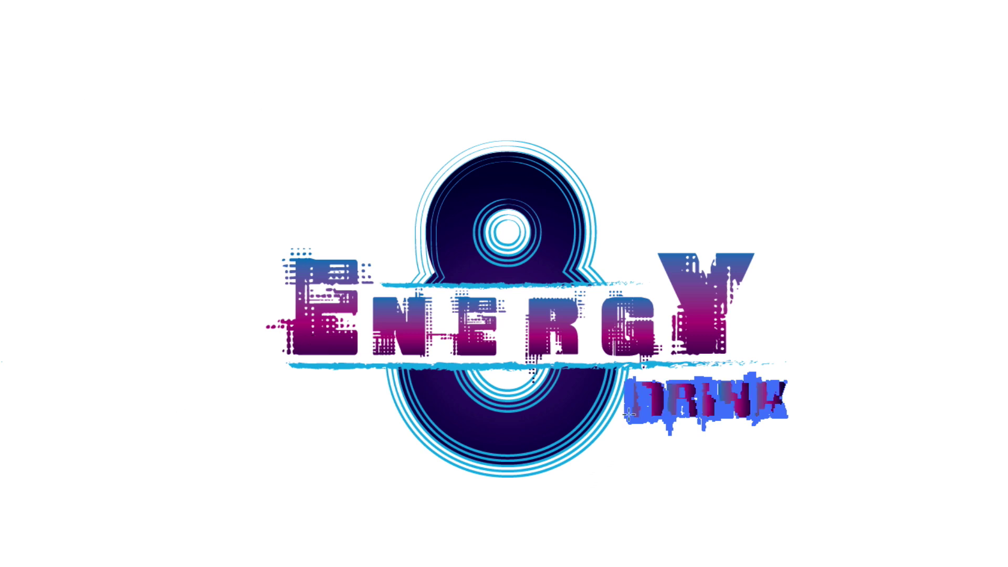
{"action": "left_click_drag", "start_coordinate": [650, 375], "coordinate": [653, 433]}
{"action": "key", "text": "v"}
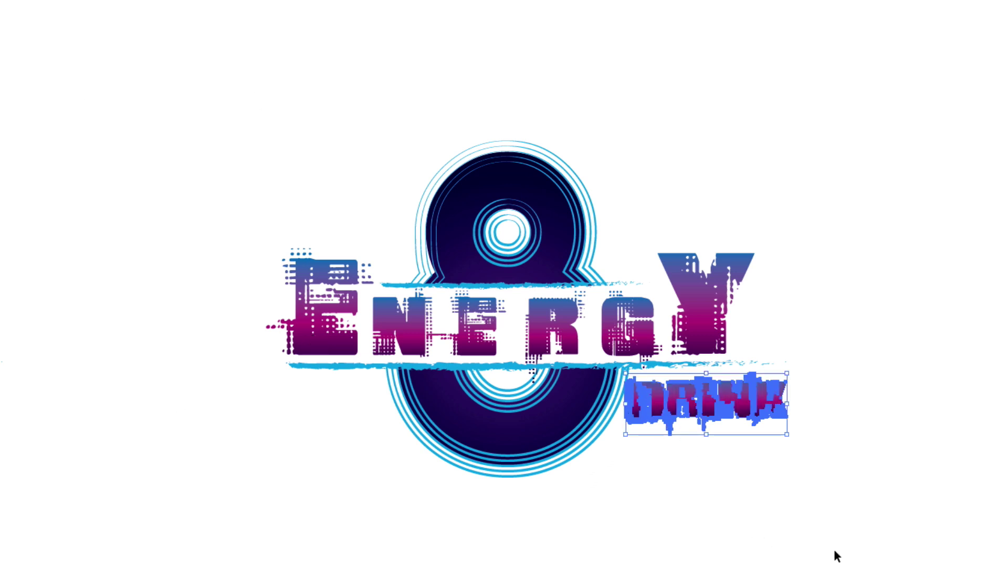
Move DRINK up closer to the lower blue line and scale it down slightly
{"action": "left_click", "coordinate": [834, 552]}
{"action": "left_click_drag", "start_coordinate": [710, 404], "coordinate": [710, 394]}
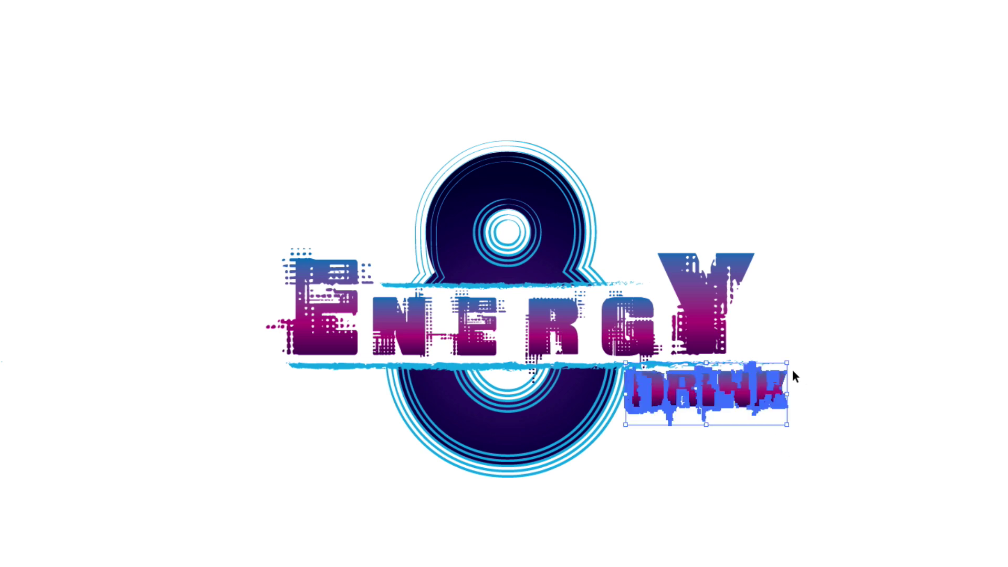
{"action": "left_click_drag", "start_coordinate": [789, 363], "coordinate": [800, 376]}
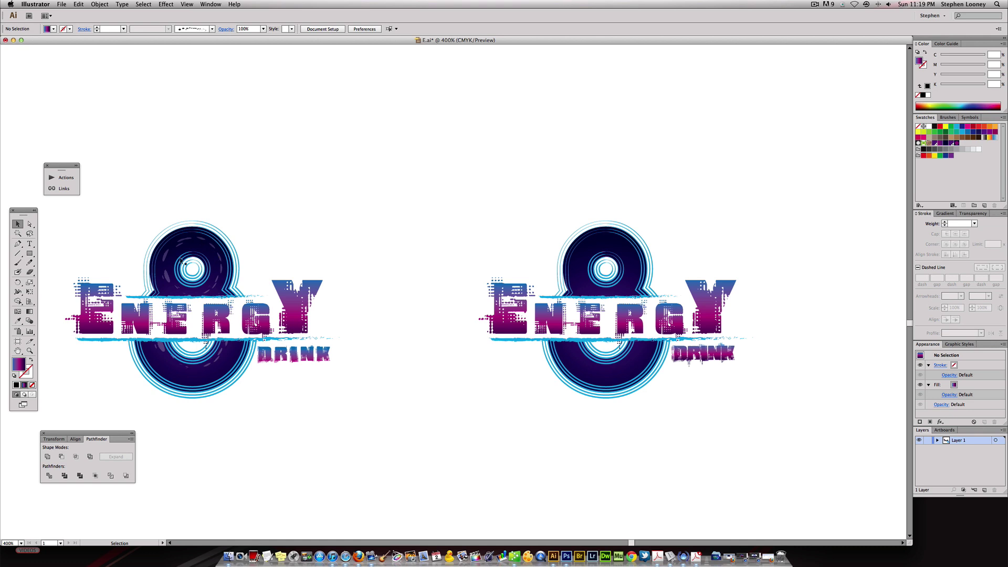
Draw a circle about 32.5 px across around the emblem's upper hole, with no fill and the Ink Spatter 3 brush on its stroke
{"action": "left_click_drag", "start_coordinate": [29, 253], "coordinate": [60, 273]}
{"action": "left_click_drag", "start_coordinate": [605, 268], "coordinate": [628, 293]}
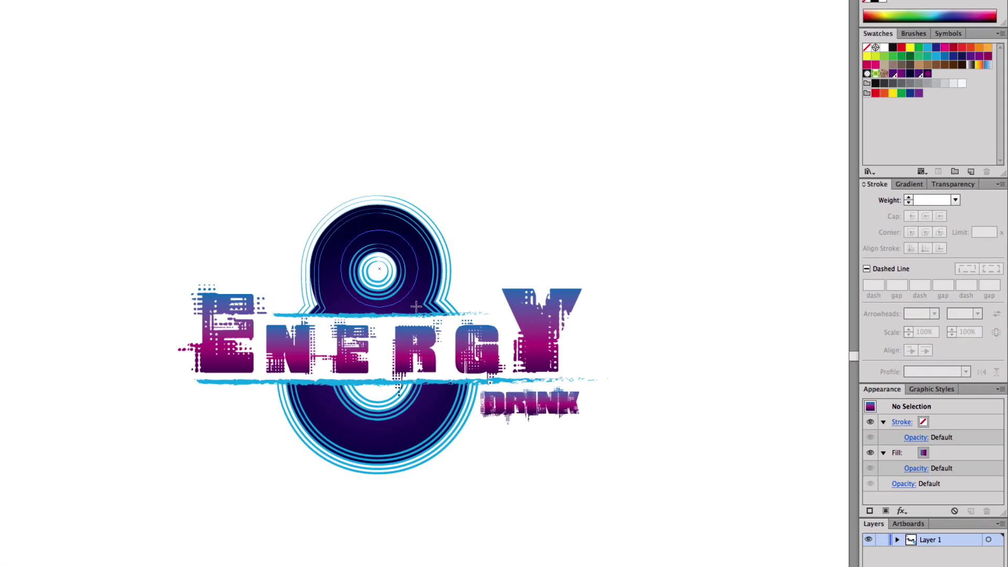
{"action": "left_click_drag", "start_coordinate": [413, 309], "coordinate": [415, 309]}
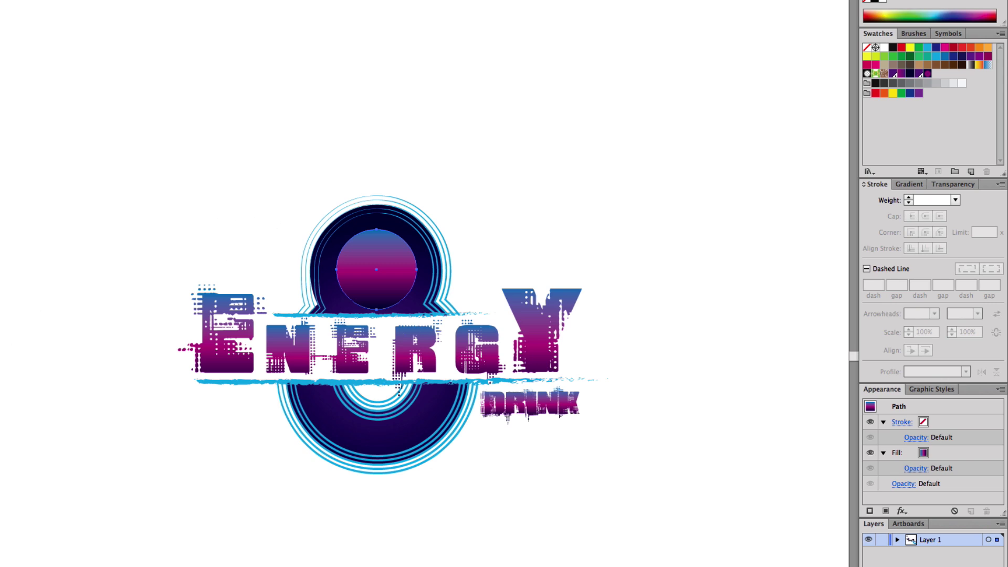
{"action": "key", "text": "/"}
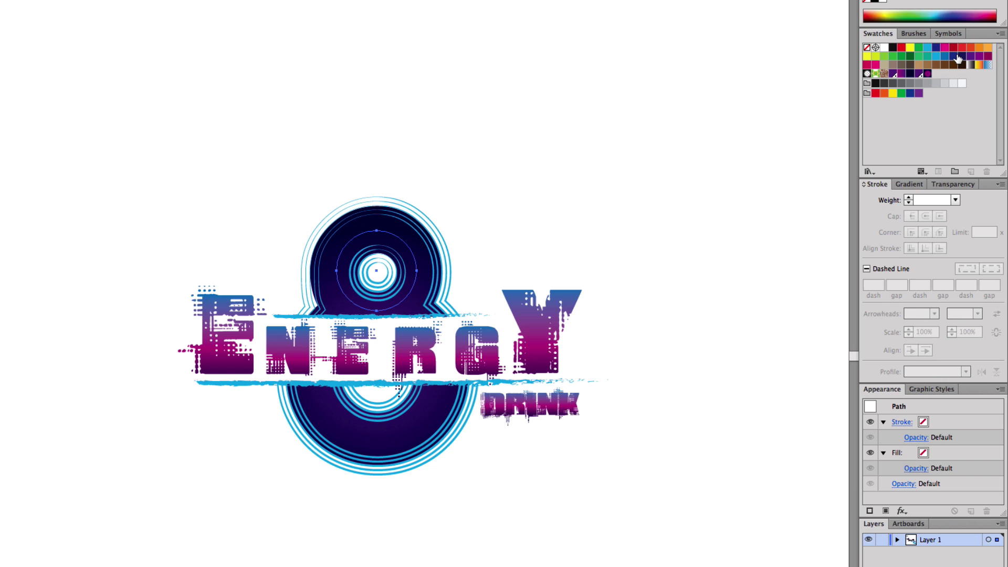
{"action": "left_click", "coordinate": [916, 34]}
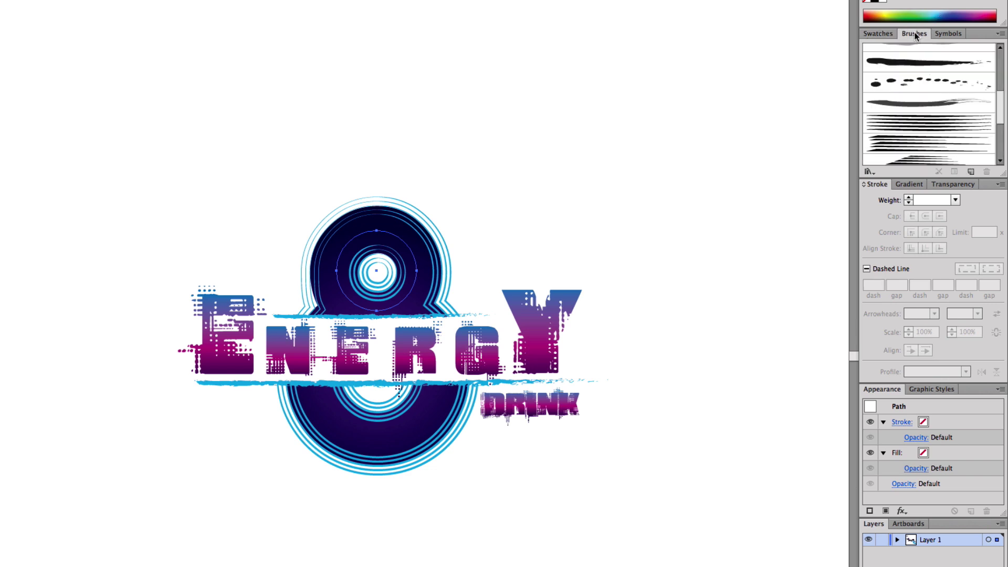
{"action": "left_click", "coordinate": [909, 86]}
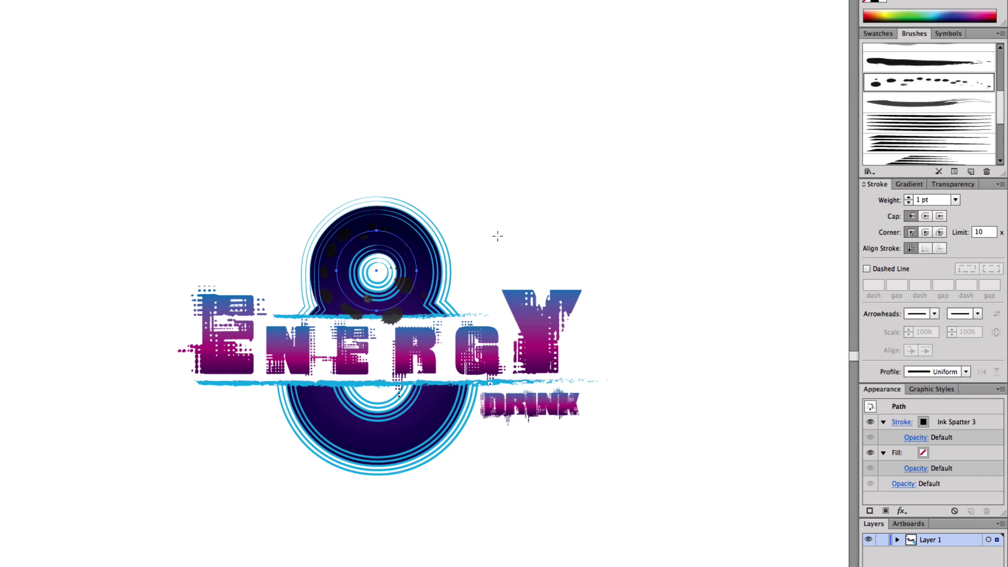
Color the spatter circle's stroke white and set its weight to 0.25 pt
{"action": "left_click", "coordinate": [894, 33]}
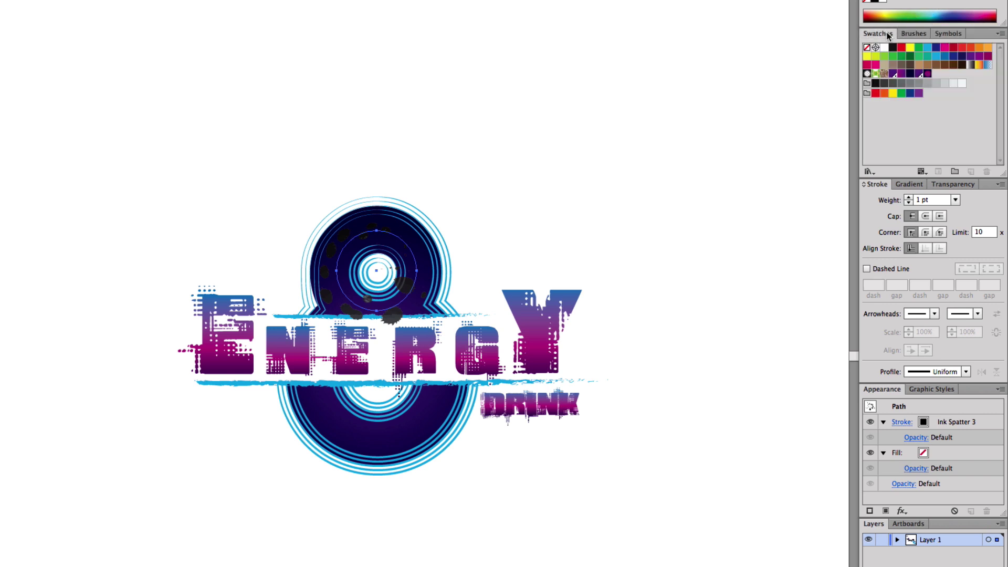
{"action": "scroll", "coordinate": [380, 325], "scroll_direction": "down", "scroll_amount": 1}
{"action": "key", "text": "x"}
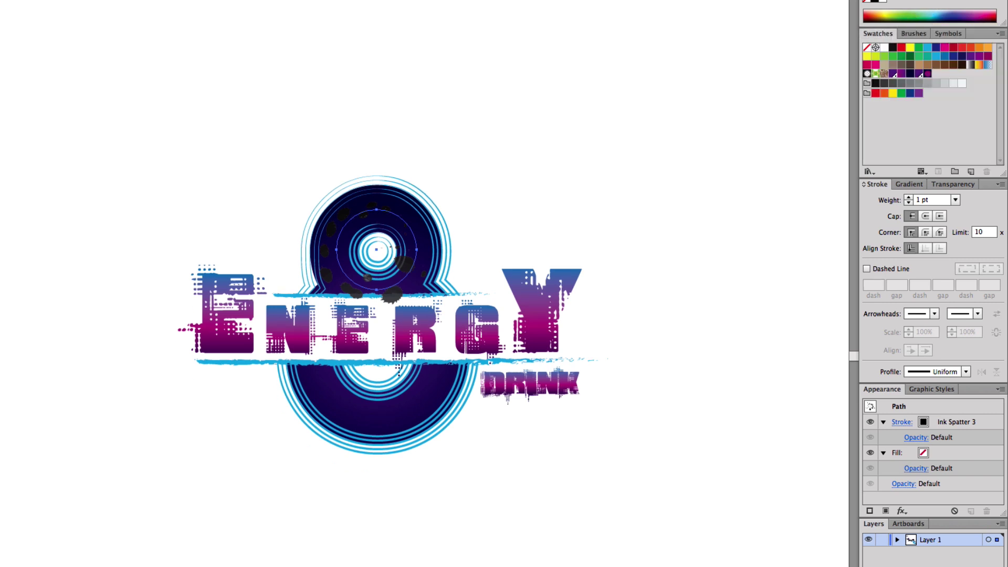
{"action": "left_click", "coordinate": [883, 47]}
{"action": "left_click", "coordinate": [955, 200]}
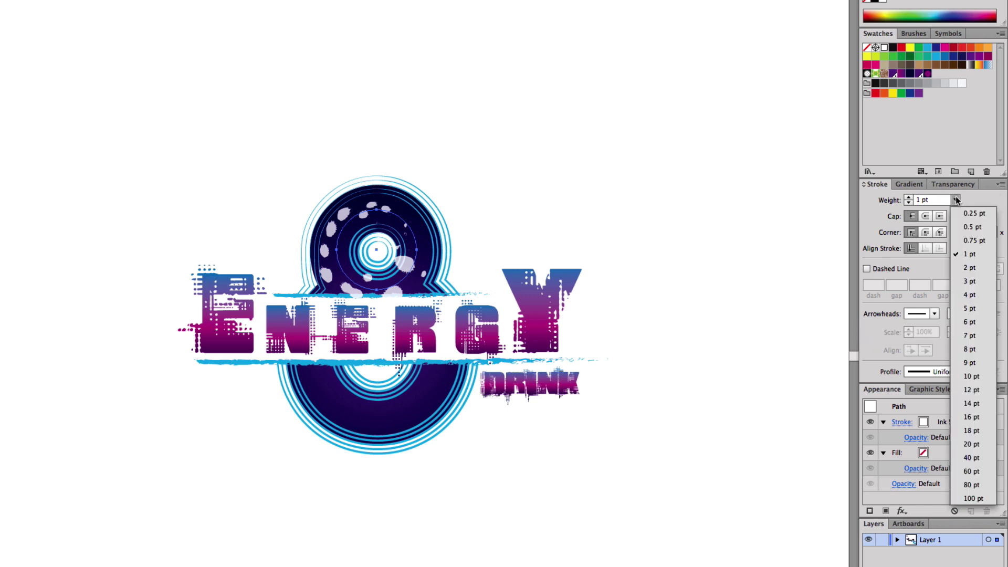
{"action": "left_click", "coordinate": [969, 216]}
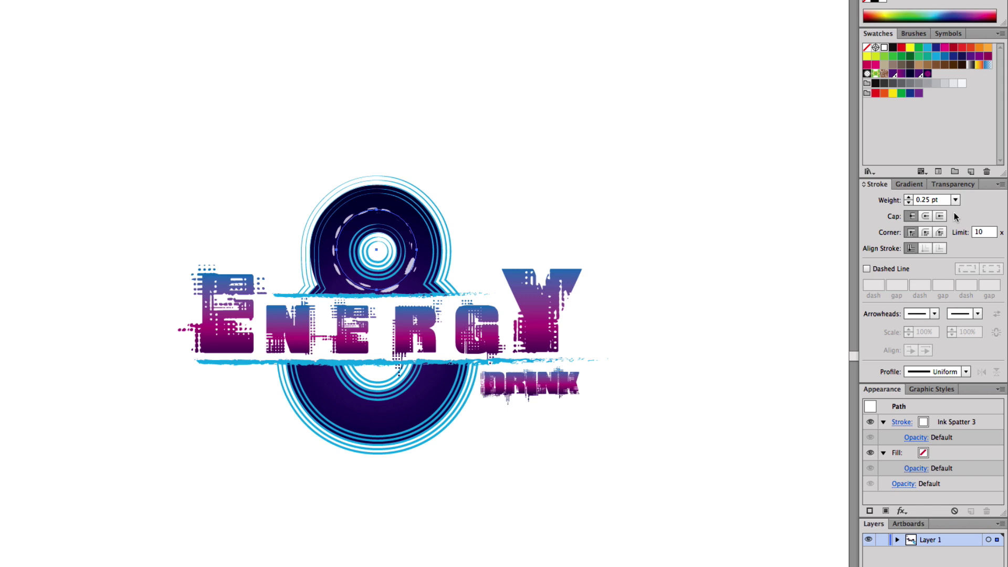
Reduce the white spatter circle's opacity to 40%
{"action": "left_click", "coordinate": [970, 185]}
{"action": "left_click", "coordinate": [998, 200]}
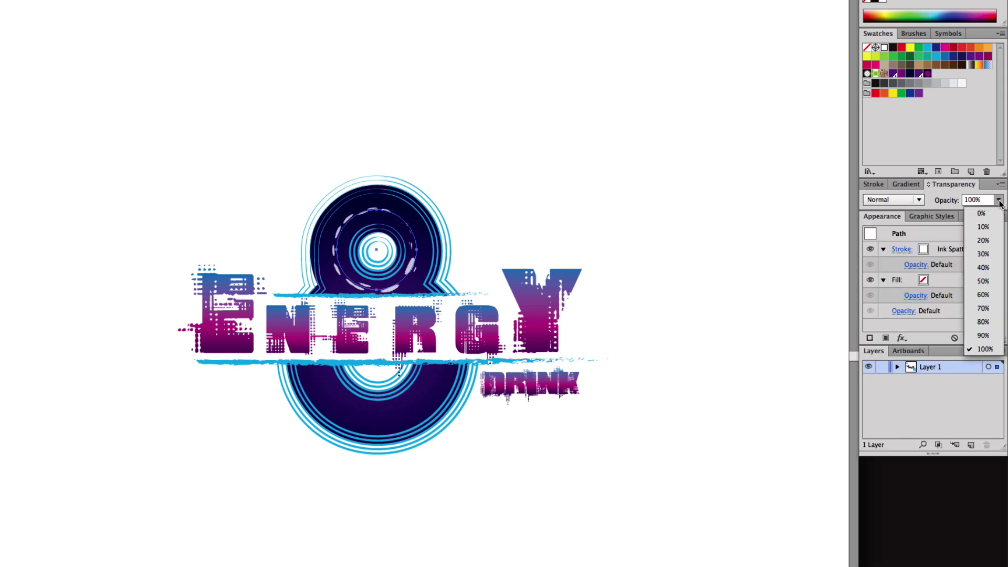
{"action": "left_click", "coordinate": [983, 226]}
{"action": "left_click", "coordinate": [998, 200]}
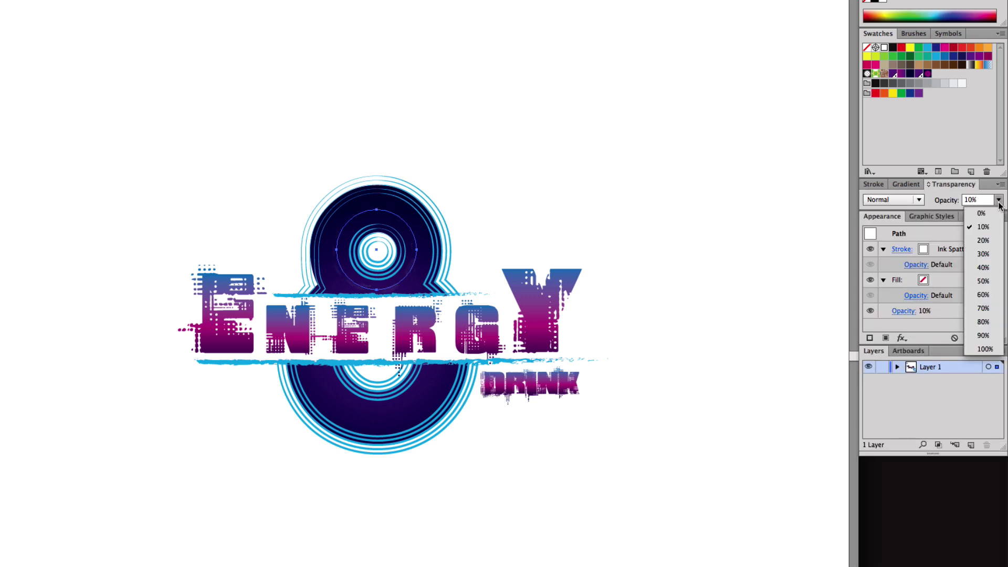
{"action": "left_click", "coordinate": [983, 267]}
{"action": "left_click", "coordinate": [510, 146]}
{"action": "key", "text": "Escape"}
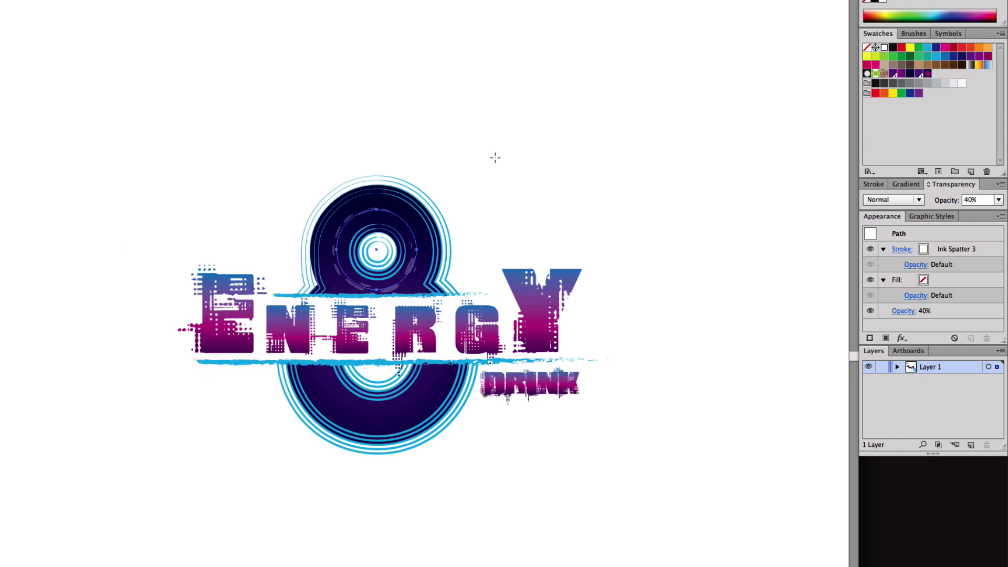
Rotate the spatter circle so its marks sit along the sides of the upper loop
{"action": "key", "text": "v"}
{"action": "left_click_drag", "start_coordinate": [427, 202], "coordinate": [431, 299]}
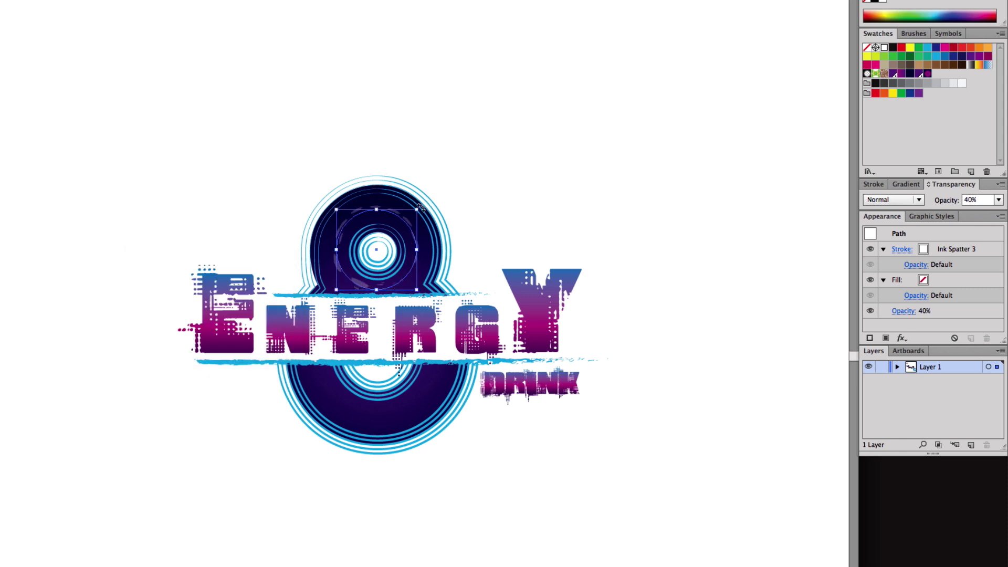
{"action": "left_click_drag", "start_coordinate": [421, 208], "coordinate": [427, 253]}
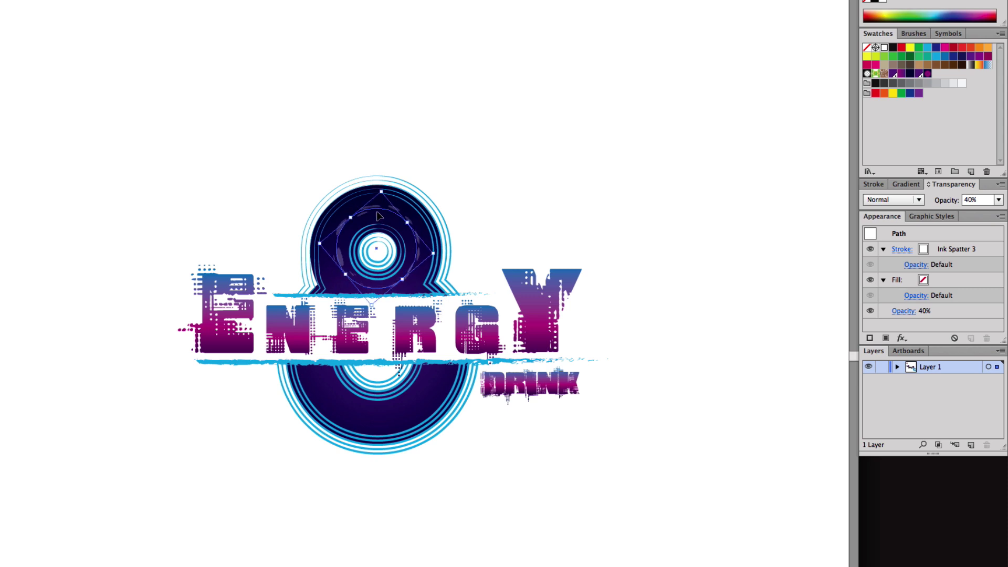
Place a copy of the spatter circle straight below on the emblem's lower loop and enlarge it to about 46 px
{"action": "left_click_drag", "start_coordinate": [377, 215], "coordinate": [373, 328]}
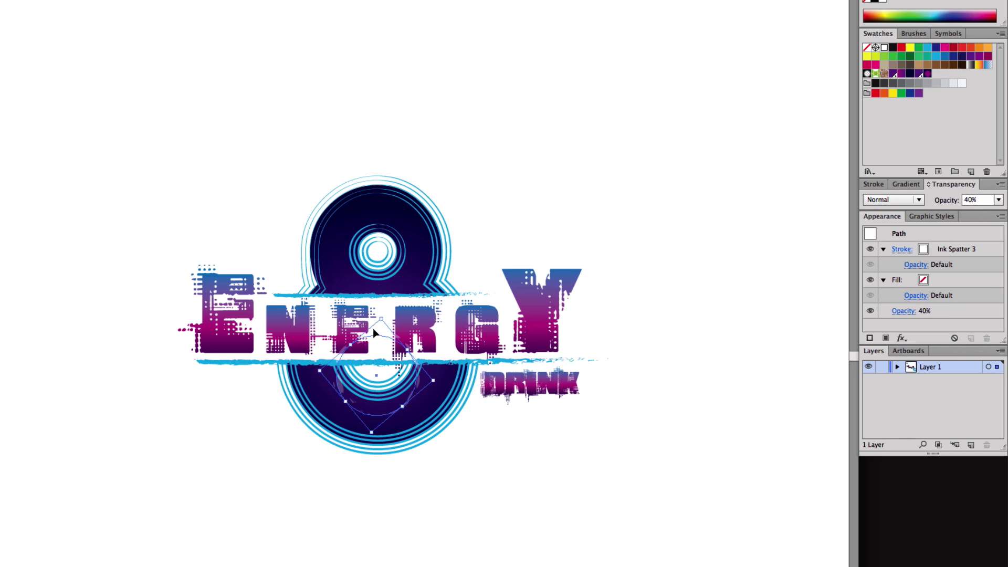
{"action": "scroll", "coordinate": [372, 328], "scroll_direction": "down", "scroll_amount": 1}
{"action": "key", "text": "super+z"}
{"action": "scroll", "coordinate": [380, 328], "scroll_direction": "up", "scroll_amount": 1}
{"action": "scroll", "coordinate": [381, 328], "scroll_direction": "right", "scroll_amount": 4}
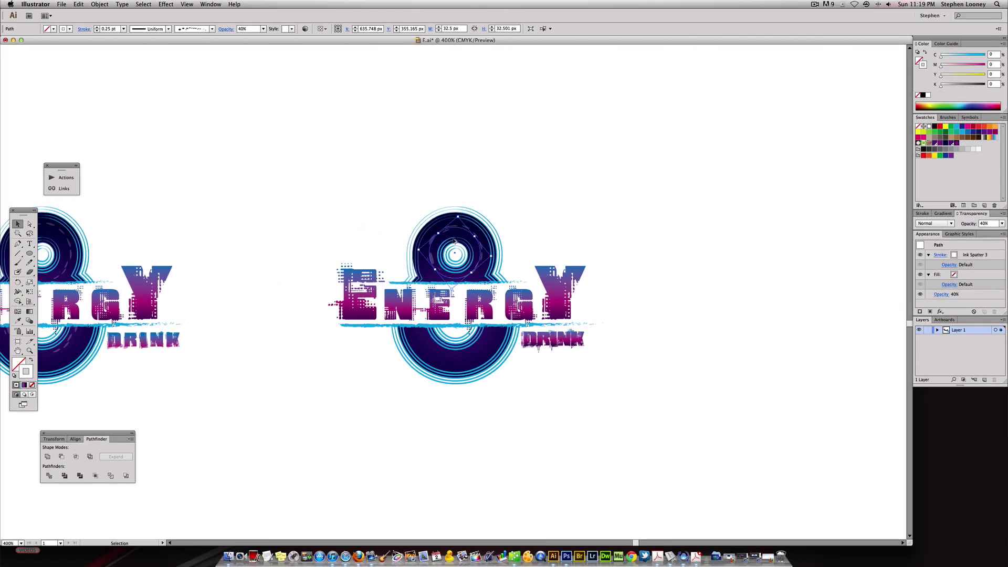
{"action": "key", "text": "ctrl+shift+z"}
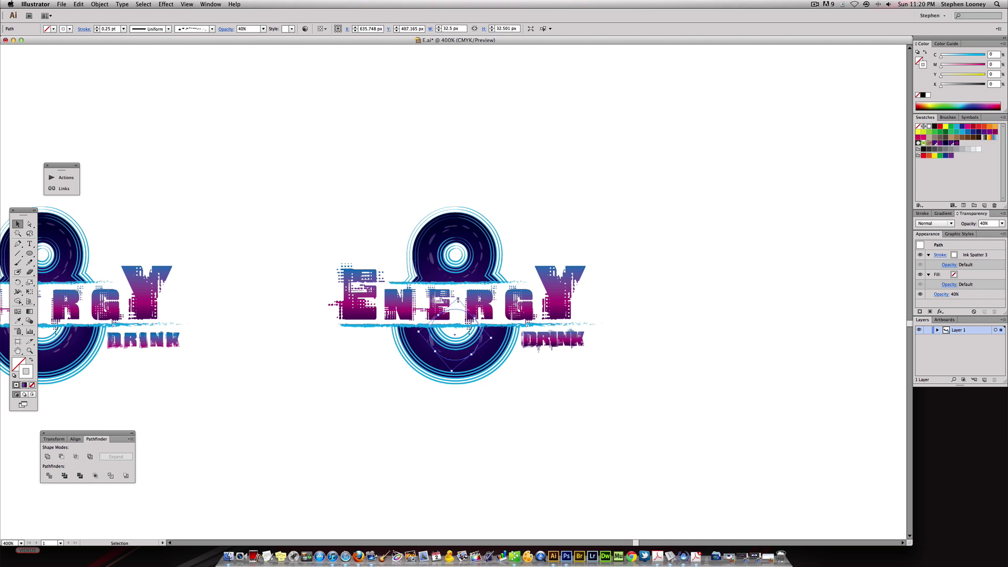
{"action": "left_click_drag", "start_coordinate": [457, 299], "coordinate": [460, 284]}
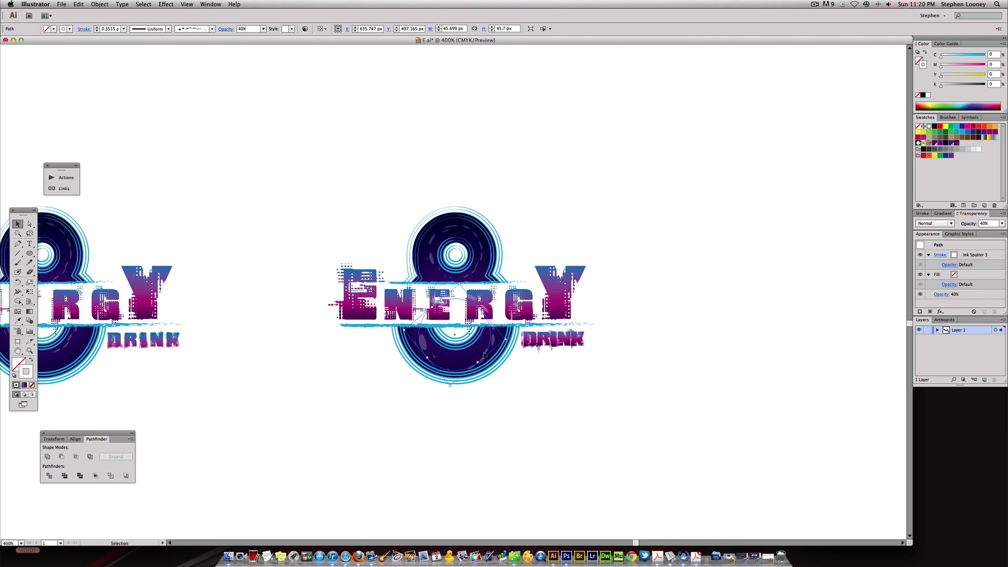
{"action": "left_click", "coordinate": [634, 303]}
Try to bring the ENERGY lettering in front of all the other artwork
{"action": "left_click_drag", "start_coordinate": [218, 261], "coordinate": [229, 263]}
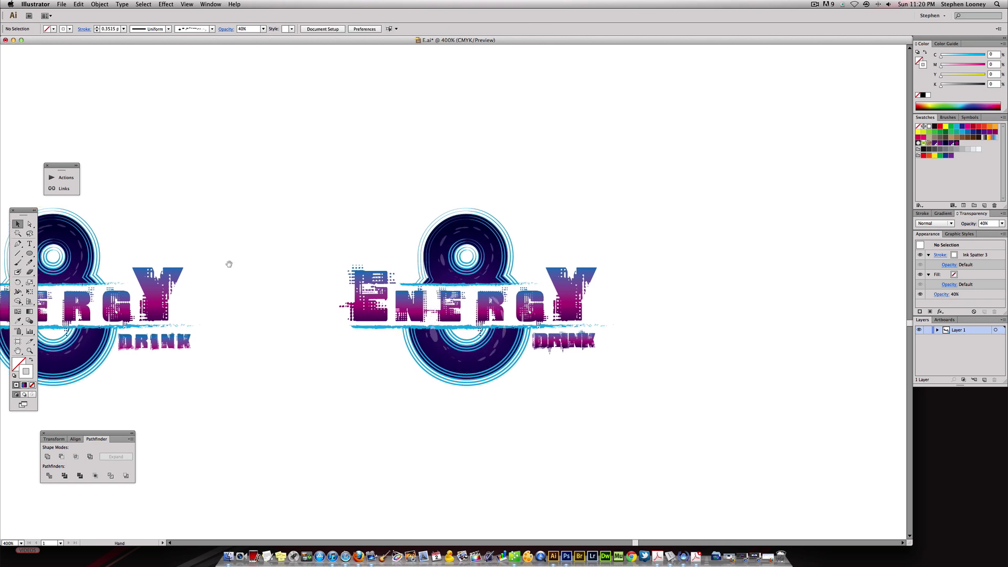
{"action": "left_click_drag", "start_coordinate": [271, 222], "coordinate": [292, 222]}
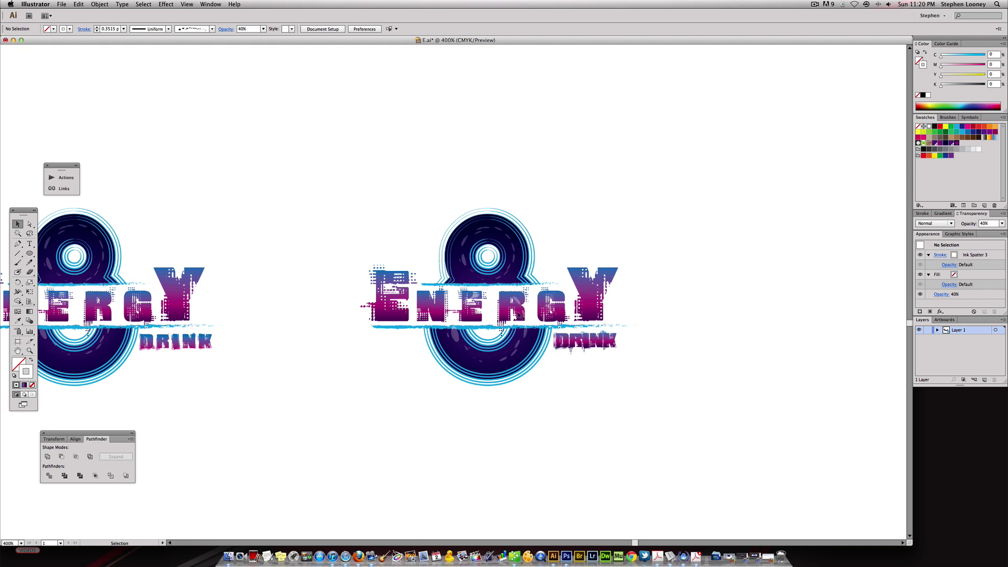
{"action": "left_click", "coordinate": [591, 297]}
{"action": "left_click", "coordinate": [100, 5]}
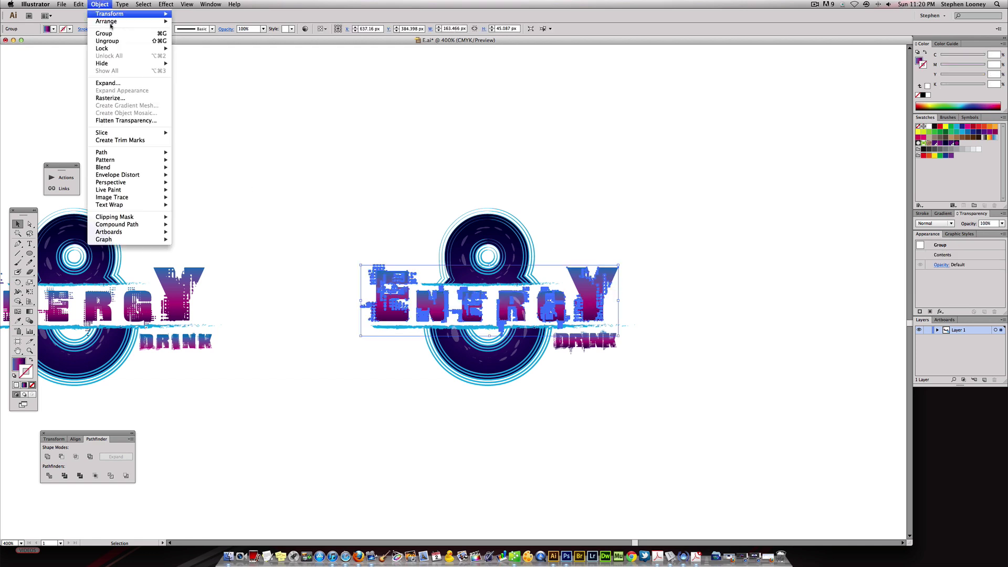
{"action": "mouse_move", "coordinate": [151, 23]}
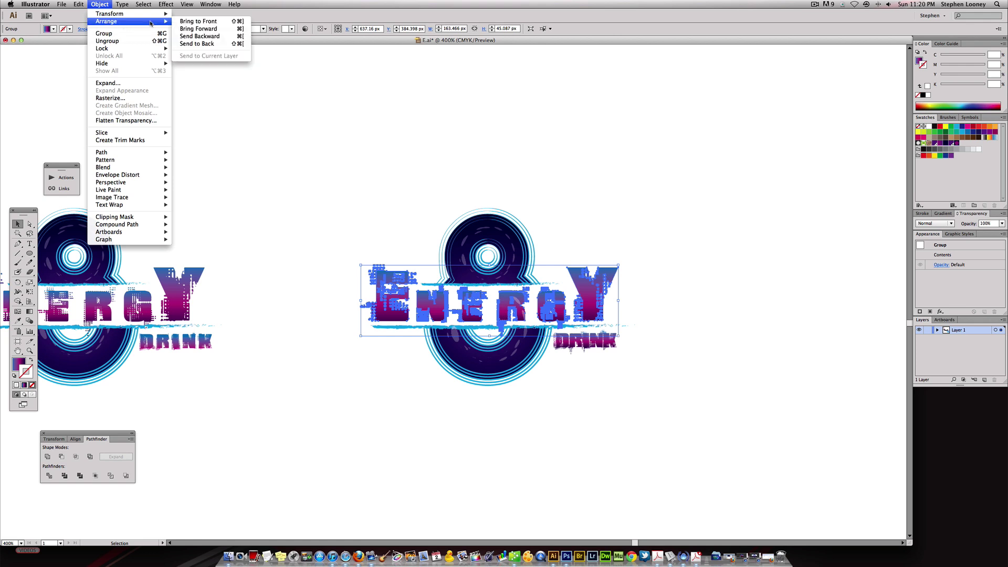
{"action": "left_click", "coordinate": [195, 21]}
{"action": "left_click", "coordinate": [615, 257]}
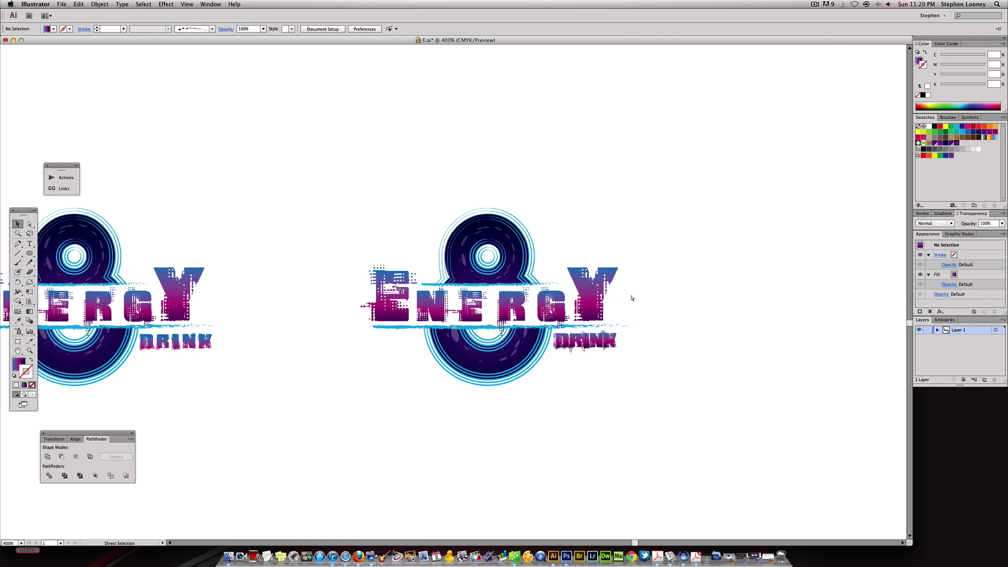
{"action": "key", "text": "super+z"}
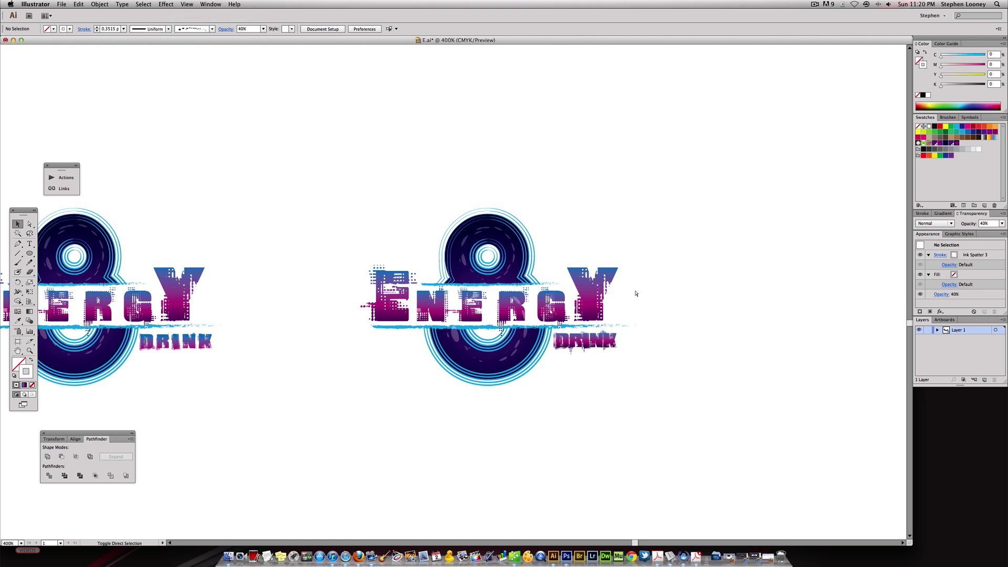
Draw a circle about 51 px across over the emblem's lower loop and start path text on it
{"action": "left_click", "coordinate": [636, 293], "text": "super"}
{"action": "left_click", "coordinate": [29, 253]}
{"action": "left_click_drag", "start_coordinate": [449, 285], "coordinate": [526, 364]}
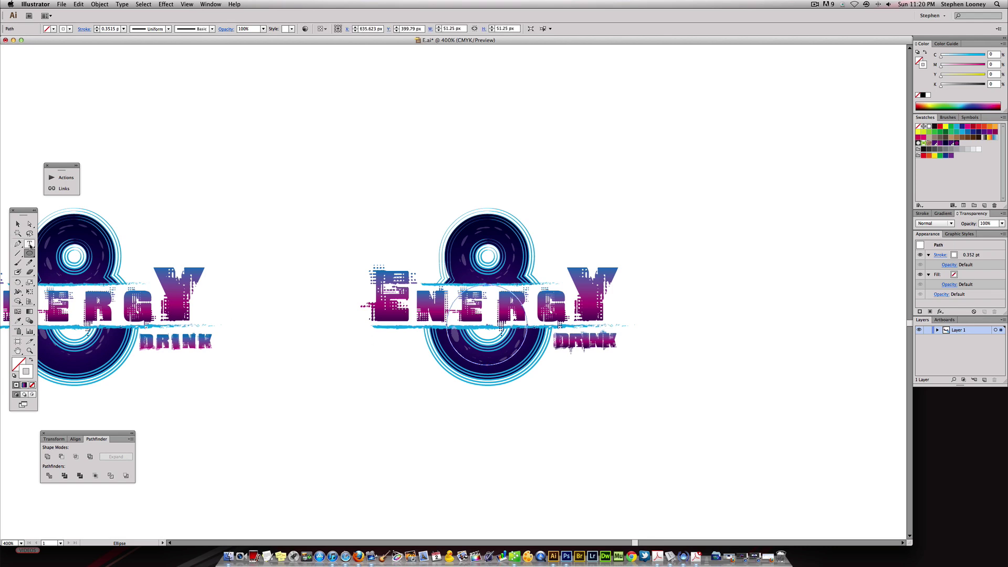
{"action": "left_click", "coordinate": [30, 244]}
{"action": "left_click", "coordinate": [30, 244]}
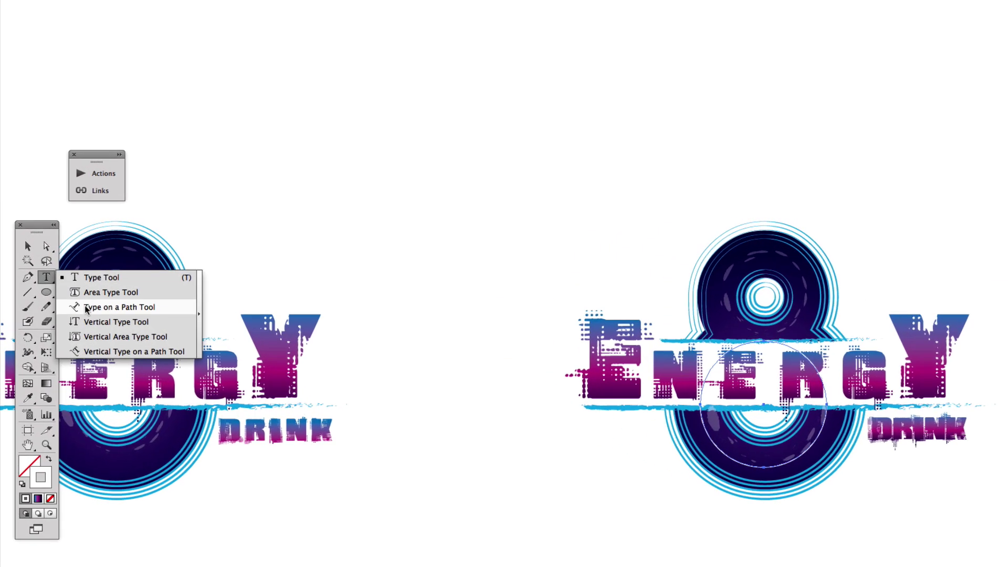
{"action": "left_click", "coordinate": [86, 309]}
{"action": "left_click", "coordinate": [719, 428]}
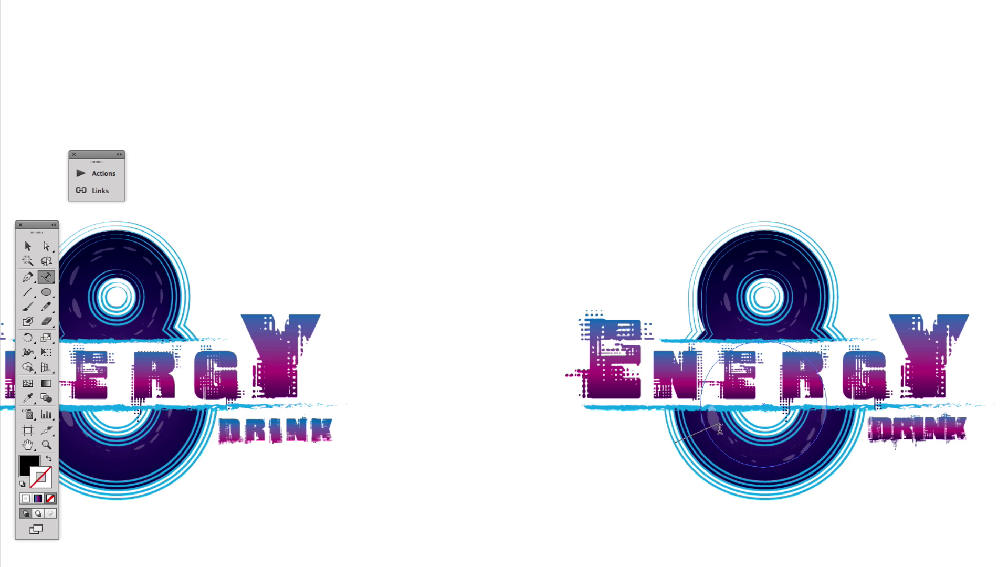